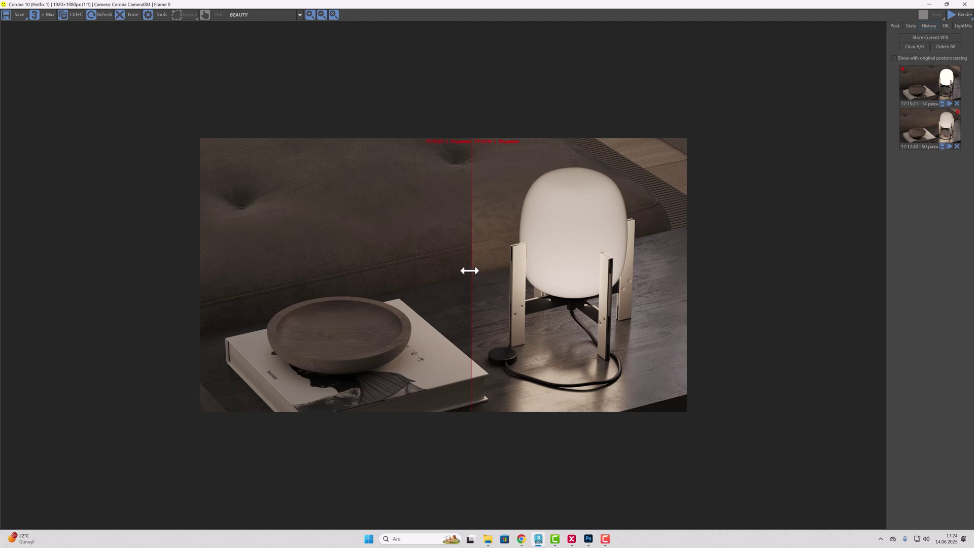
Compare the two stored lamp renders by sweeping the A/B divider across the lampshade, and put the render view away
{"action": "left_click_drag", "start_coordinate": [471, 274], "coordinate": [651, 268]}
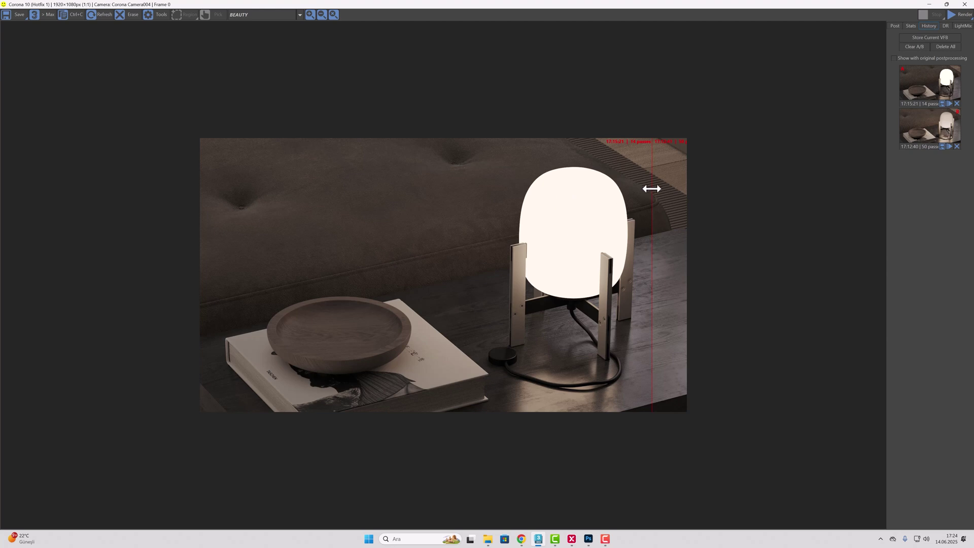
{"action": "left_click_drag", "start_coordinate": [652, 189], "coordinate": [445, 195]}
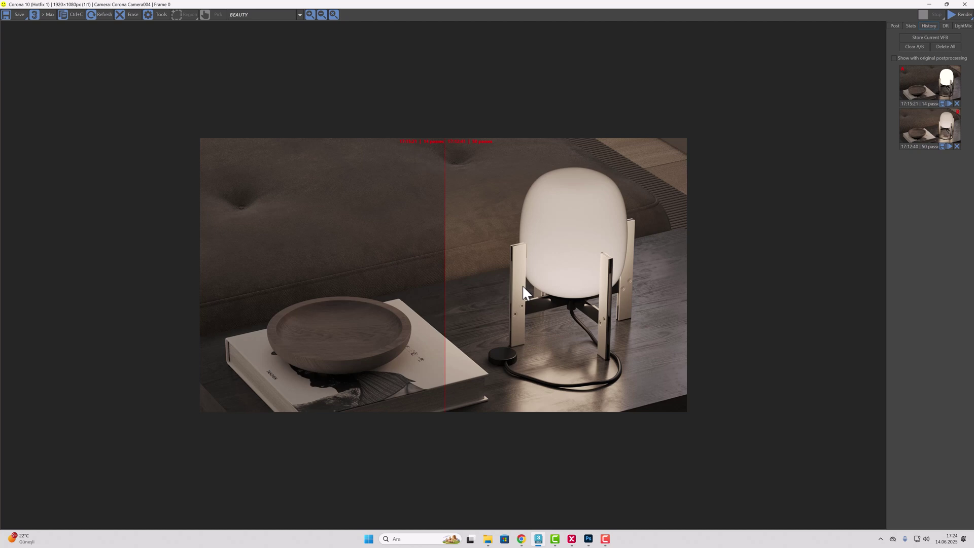
{"action": "left_click", "coordinate": [931, 4]}
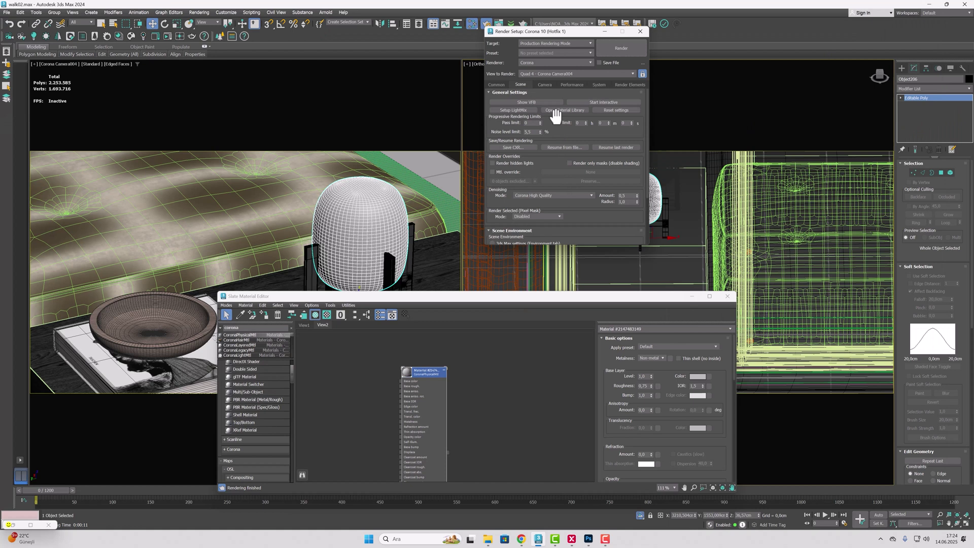
Start interactive rendering and place the Slate Material Editor, made taller, beside the live render
{"action": "left_click", "coordinate": [598, 103]}
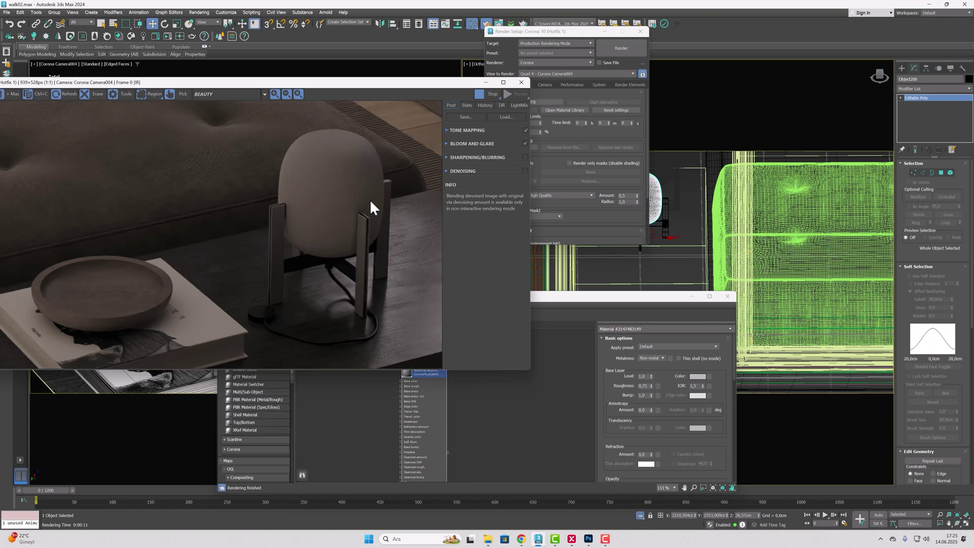
{"action": "left_click", "coordinate": [593, 297]}
{"action": "left_click_drag", "start_coordinate": [593, 297], "coordinate": [799, 183]}
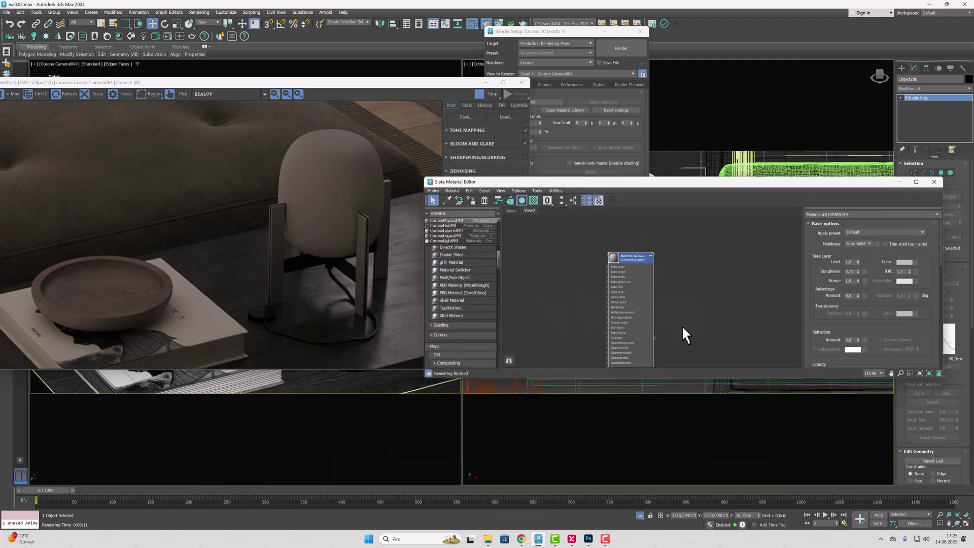
{"action": "left_click_drag", "start_coordinate": [663, 378], "coordinate": [664, 461]}
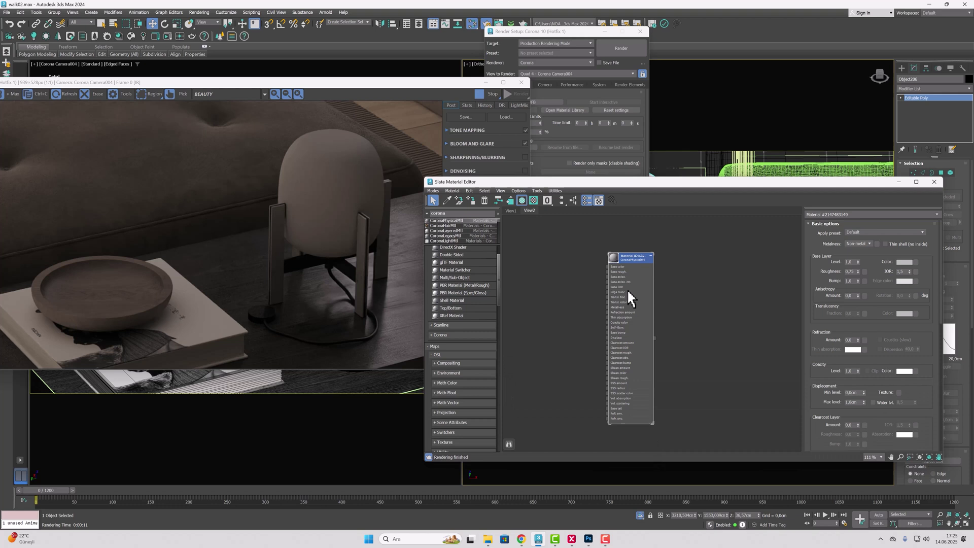
Enlarge the preview on the lampshade material's node and reposition the live render window beside the material editor
{"action": "left_click_drag", "start_coordinate": [635, 264], "coordinate": [646, 260]}
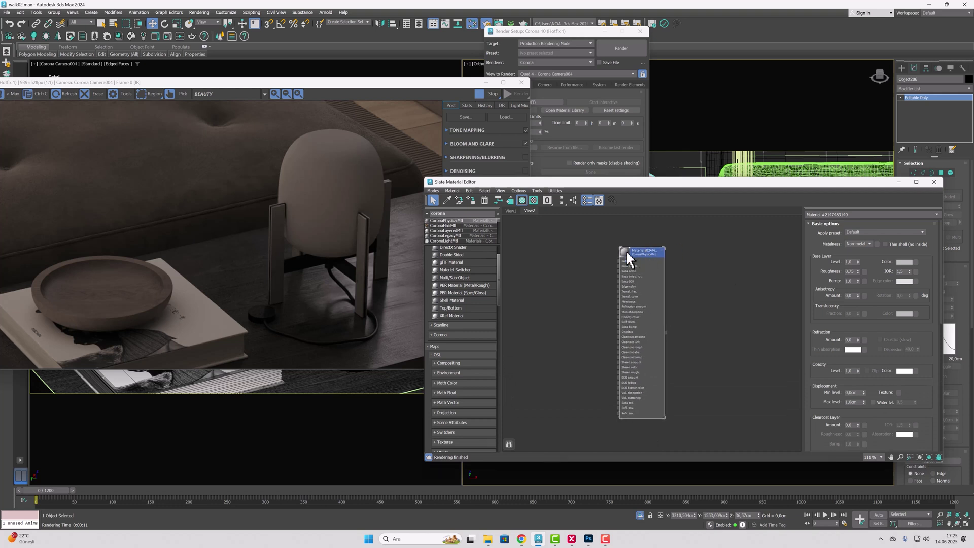
{"action": "double_click", "coordinate": [625, 252]}
{"action": "left_click_drag", "start_coordinate": [376, 84], "coordinate": [385, 197]}
{"action": "left_click", "coordinate": [372, 210]}
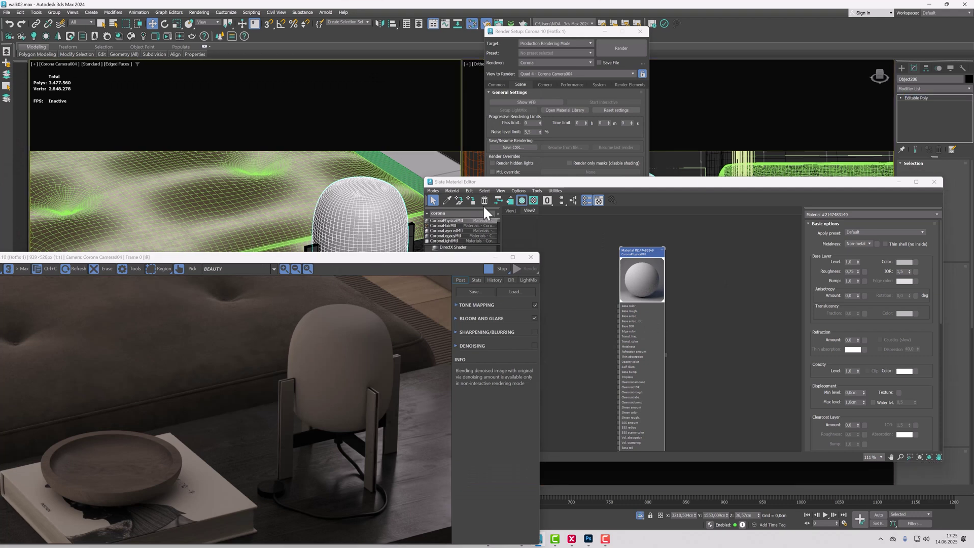
{"action": "left_click", "coordinate": [478, 183]}
{"action": "left_click", "coordinate": [472, 199]}
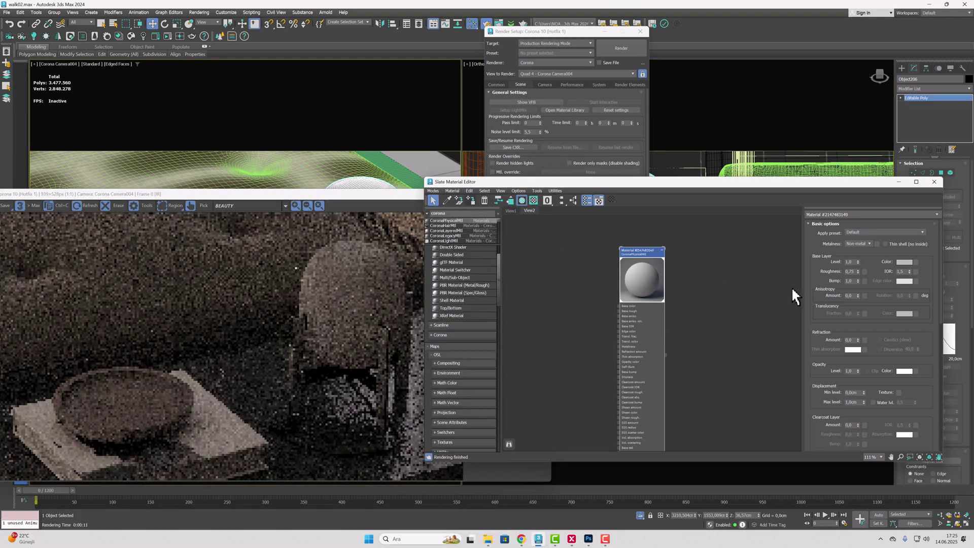
Set the lampshade material's base layer roughness to 0,2
{"action": "double_click", "coordinate": [853, 272]}
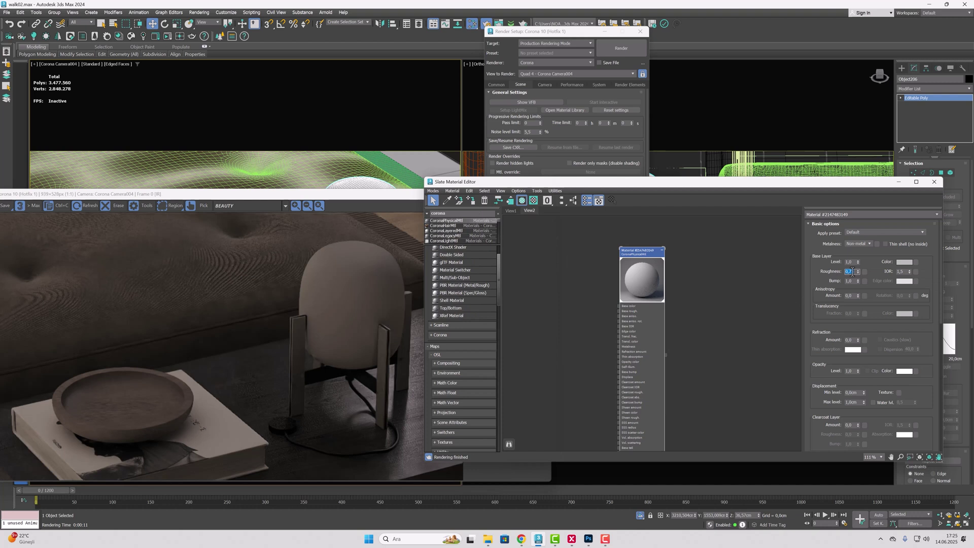
{"action": "type", "text": "0,2"}
{"action": "key", "text": "Return"}
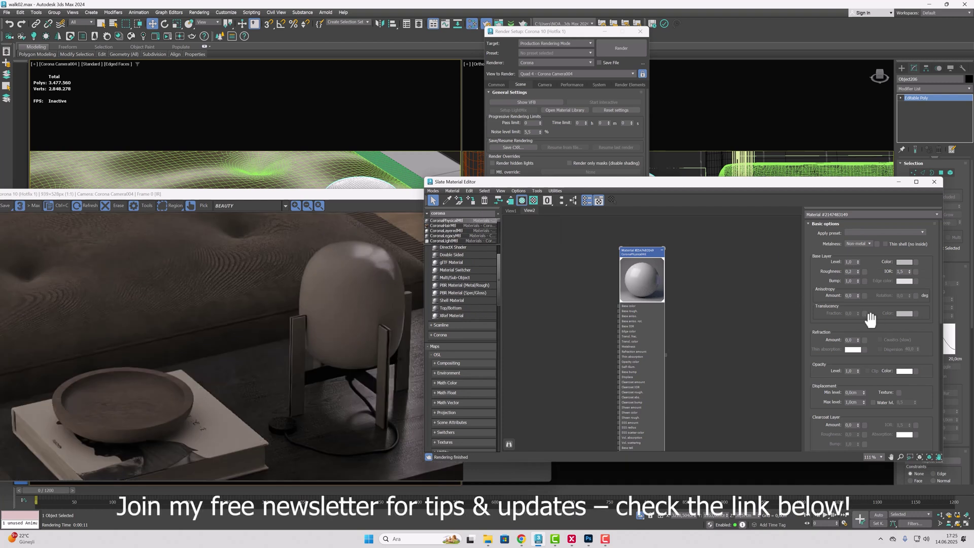
Make the lampshade material a thin shell and set its translucency fraction to 0,5
{"action": "left_click", "coordinate": [886, 245]}
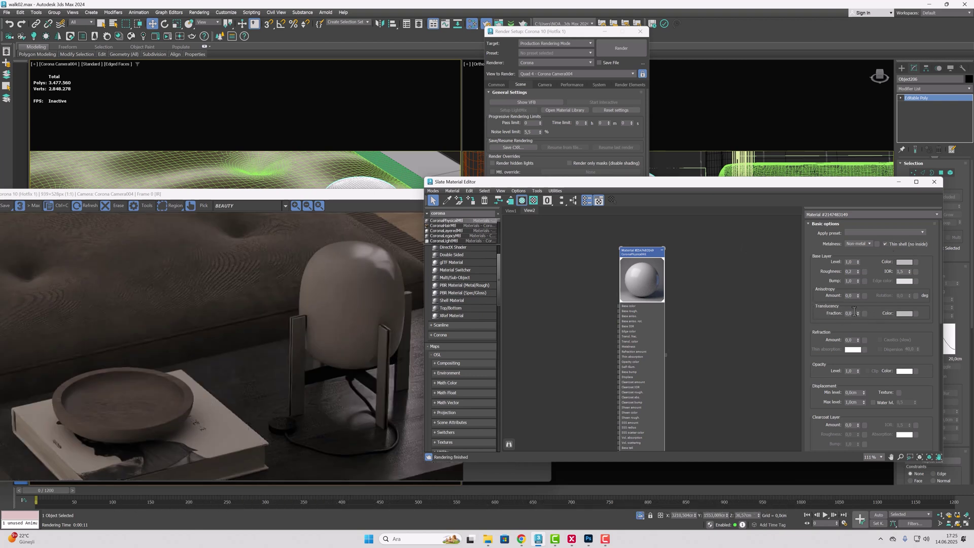
{"action": "left_click", "coordinate": [853, 313]}
{"action": "type", "text": "0,5"}
{"action": "key", "text": "Return"}
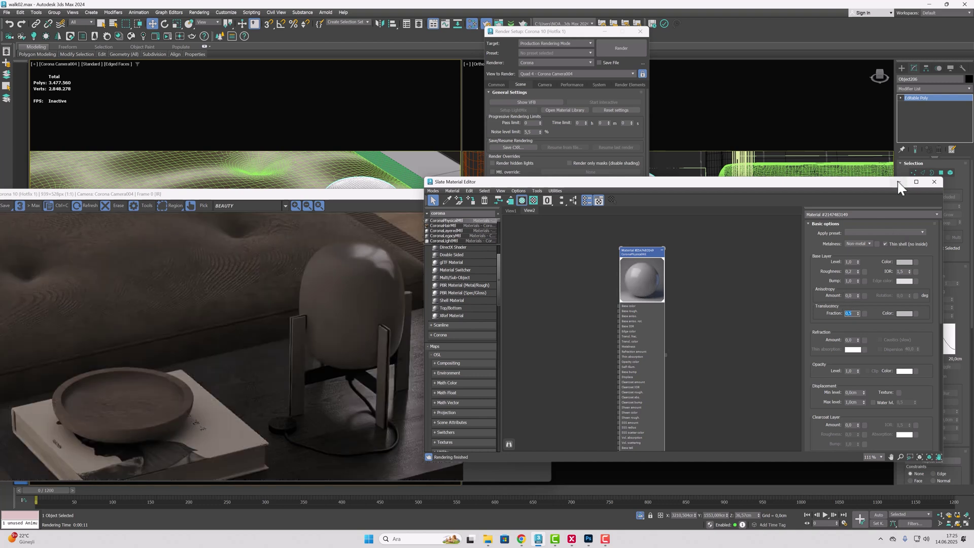
Draw a spherical CoronaLight with a radius of about 1,74 cm at the lampshade's center in the top view
{"action": "left_click_drag", "start_coordinate": [868, 183], "coordinate": [565, 329]}
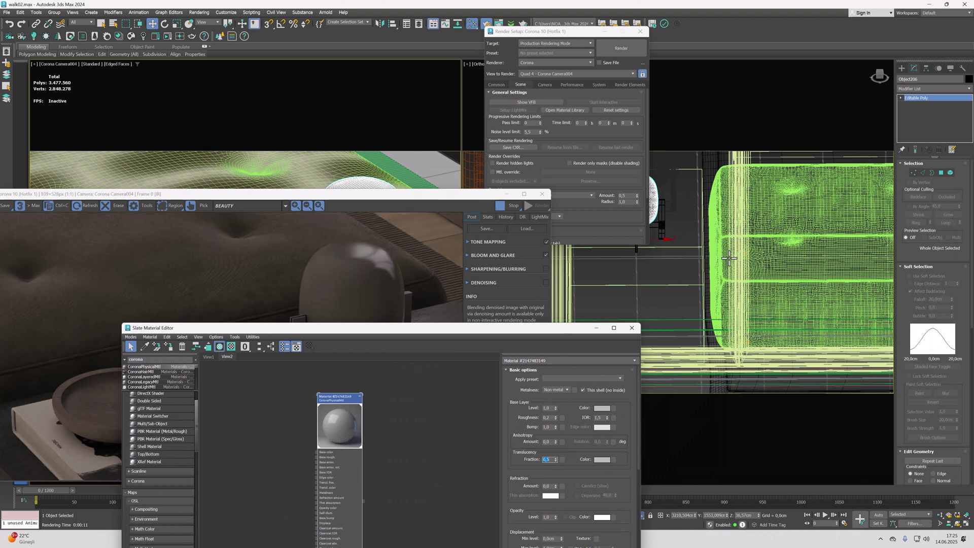
{"action": "middle_click", "coordinate": [802, 291]}
{"action": "scroll", "coordinate": [803, 292], "scroll_direction": "down", "scroll_amount": 3}
{"action": "key", "text": "t"}
{"action": "key", "text": "z"}
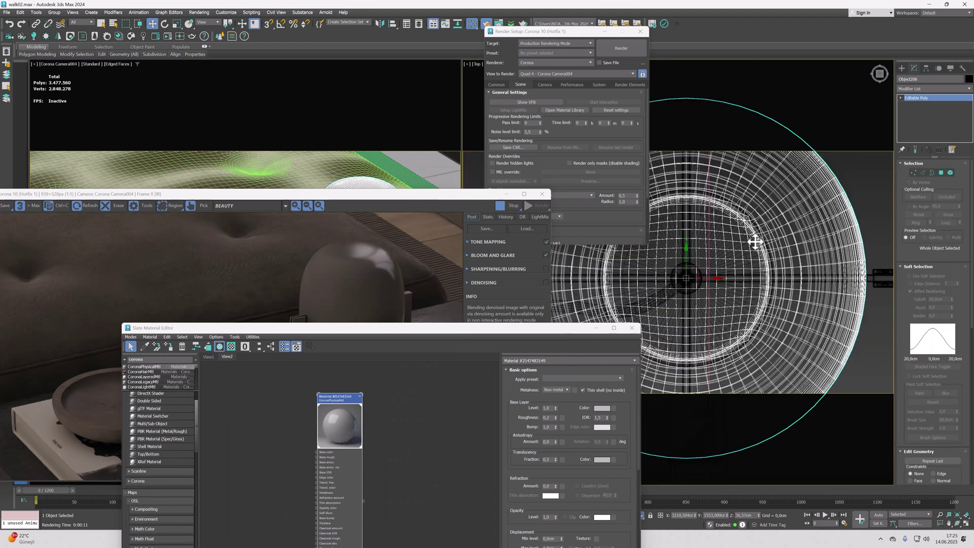
{"action": "left_click", "coordinate": [902, 67]}
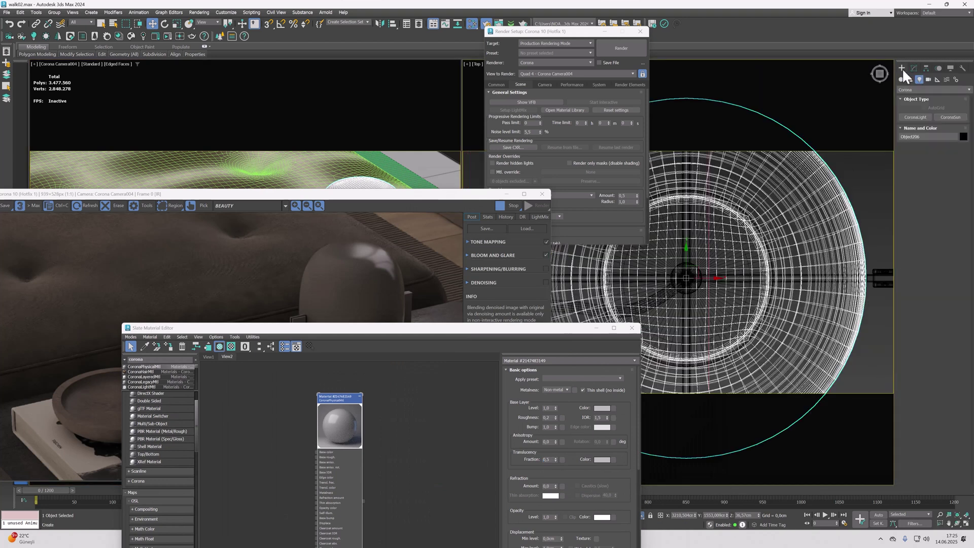
{"action": "left_click", "coordinate": [916, 116]}
{"action": "scroll", "coordinate": [705, 284], "scroll_direction": "down", "scroll_amount": 5}
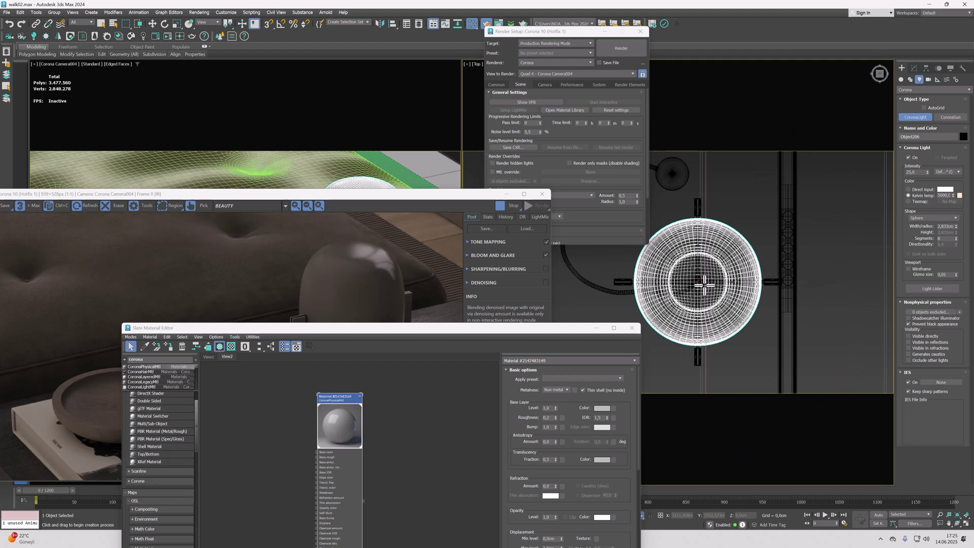
{"action": "left_click_drag", "start_coordinate": [698, 282], "coordinate": [701, 270]}
Raise the sphere light vertically to a height of about 50 cm so that it sits inside the lampshade
{"action": "scroll", "coordinate": [710, 304], "scroll_direction": "down", "scroll_amount": 5}
{"action": "middle_click_drag", "start_coordinate": [716, 277], "coordinate": [712, 254], "text": "alt"}
{"action": "middle_click_drag", "start_coordinate": [711, 293], "coordinate": [709, 331]}
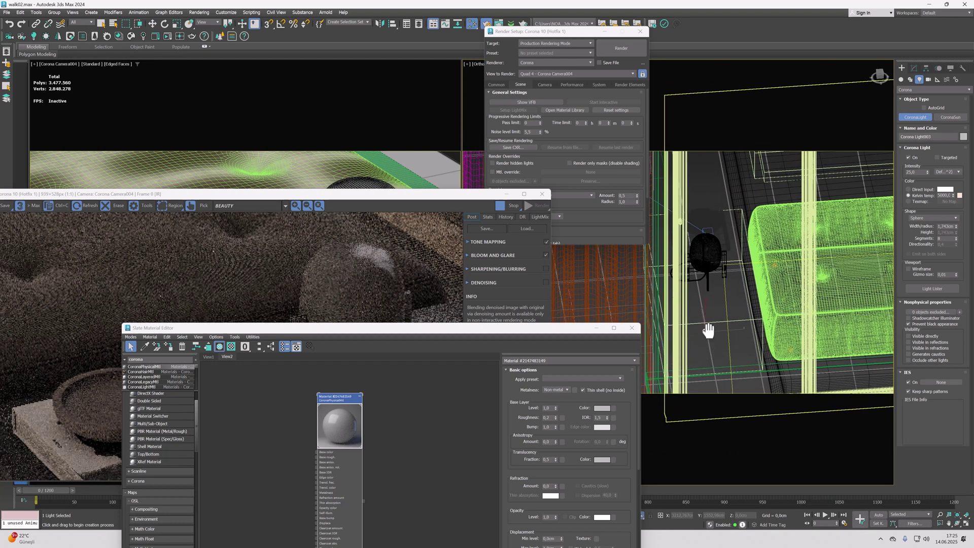
{"action": "key", "text": "w"}
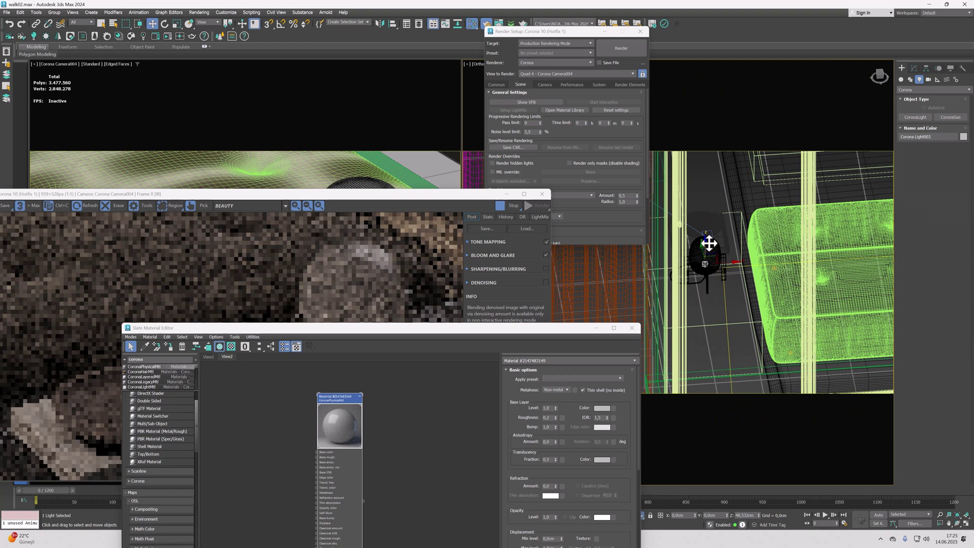
{"action": "left_click", "coordinate": [399, 203]}
{"action": "scroll", "coordinate": [703, 264], "scroll_direction": "up", "scroll_amount": 4}
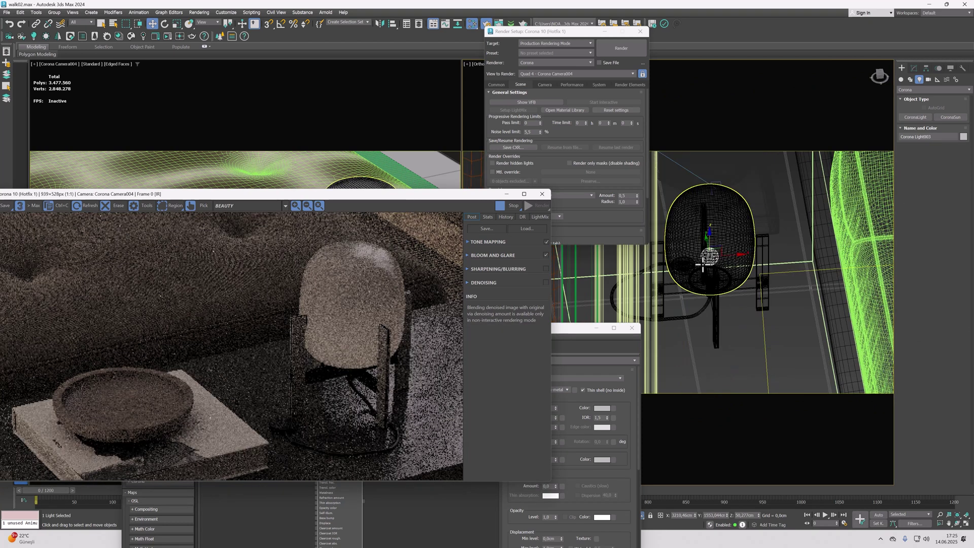
Scale the sphere light inside the lampshade uniformly to about 137% and bring the full live render into view
{"action": "scroll", "coordinate": [703, 264], "scroll_direction": "up", "scroll_amount": 2}
{"action": "mouse_move", "coordinate": [703, 265]}
{"action": "middle_mouse_down", "text": "alt"}
{"action": "mouse_move", "coordinate": [731, 256]}
{"action": "mouse_move", "coordinate": [717, 257]}
{"action": "middle_mouse_up", "text": "alt"}
{"action": "key", "text": "e"}
{"action": "key", "text": "r"}
{"action": "left_click_drag", "start_coordinate": [716, 256], "coordinate": [715, 231]}
{"action": "left_click_drag", "start_coordinate": [351, 194], "coordinate": [365, 148]}
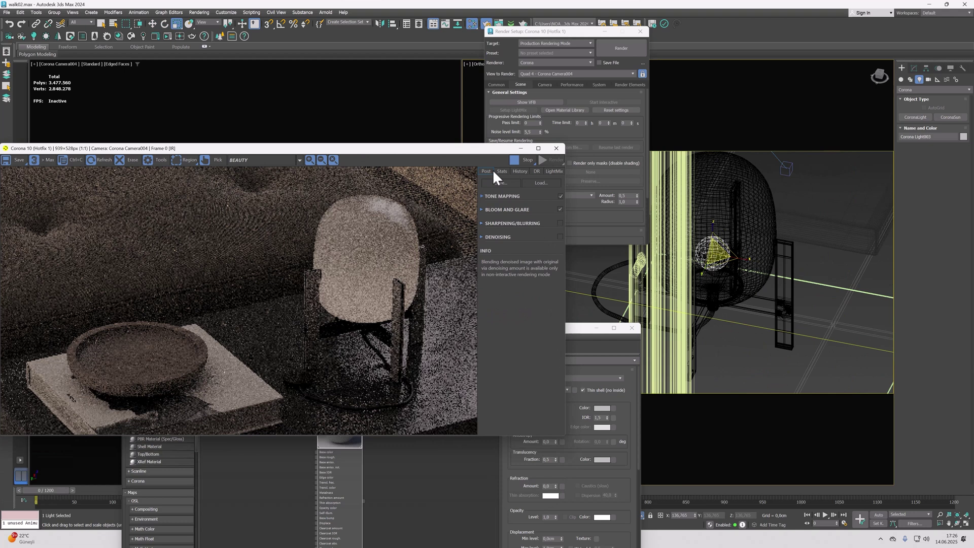
Enable Visible directly, Visible in reflections, Visible in refractions, Generates caustics and Occlude other lights for the lamp's light
{"action": "left_click", "coordinate": [916, 67]}
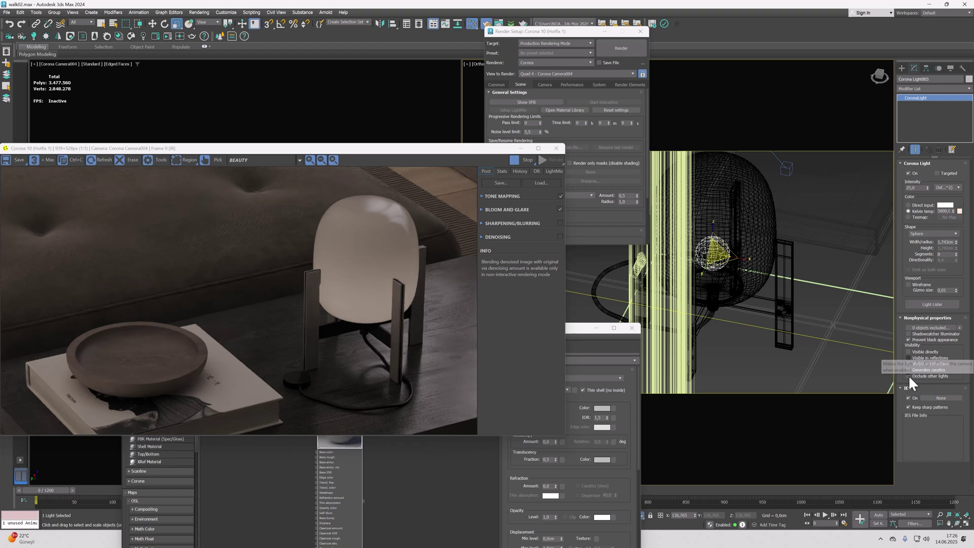
{"action": "left_click", "coordinate": [909, 352]}
{"action": "left_click", "coordinate": [909, 357]}
{"action": "left_click", "coordinate": [908, 364]}
{"action": "left_click", "coordinate": [909, 370]}
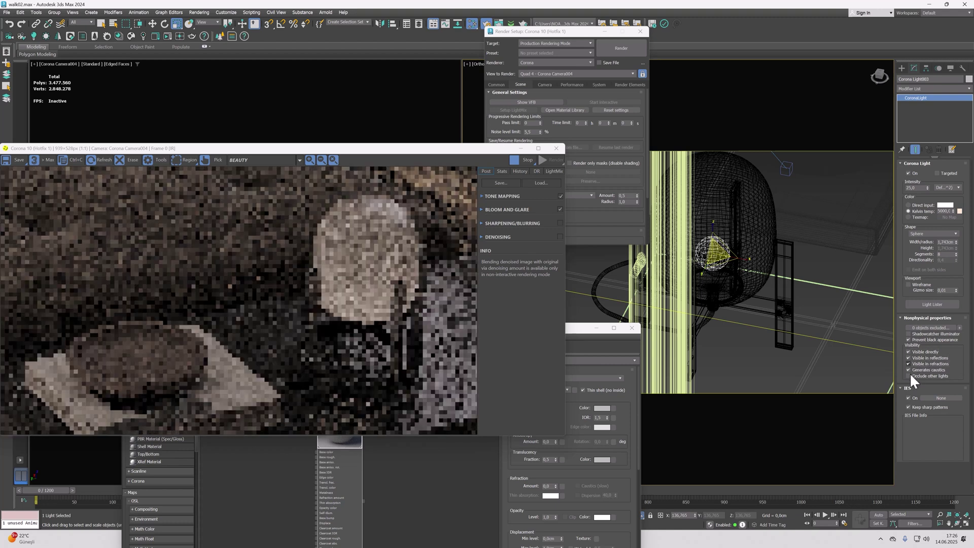
{"action": "left_click", "coordinate": [912, 376]}
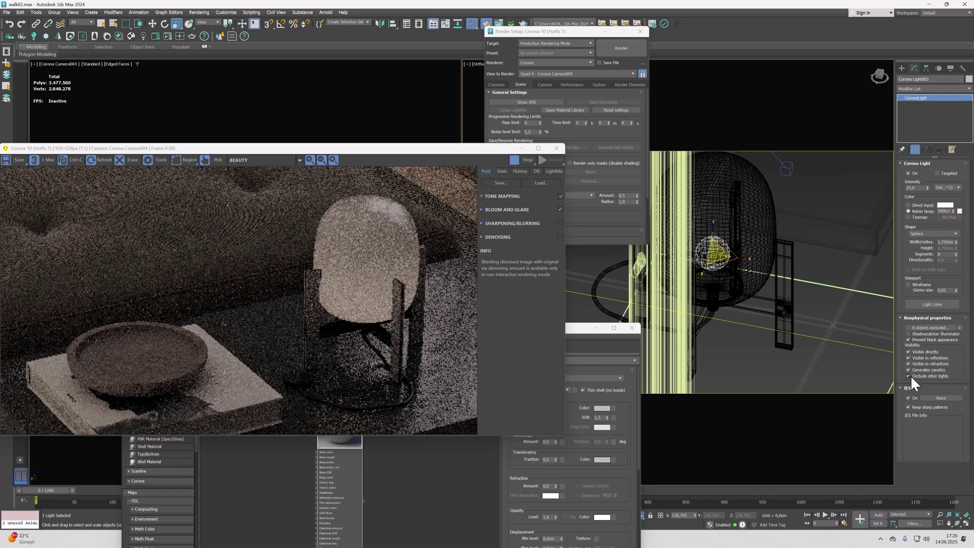
Turn off all five visibility options of the lamp's light, from Visible directly through Occlude other lights
{"action": "left_click", "coordinate": [906, 352]}
{"action": "left_click", "coordinate": [908, 358]}
{"action": "left_click", "coordinate": [908, 363]}
{"action": "left_click", "coordinate": [908, 369]}
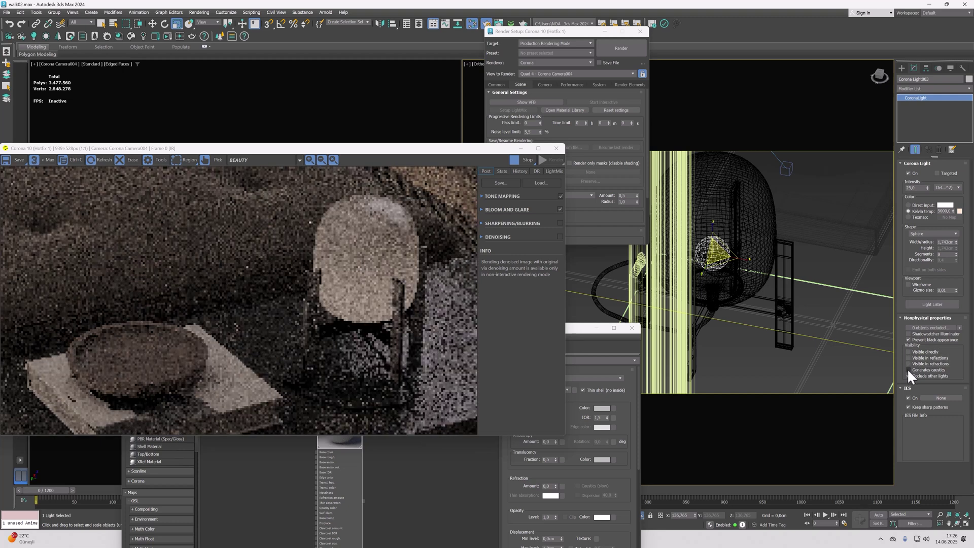
{"action": "left_click", "coordinate": [909, 375]}
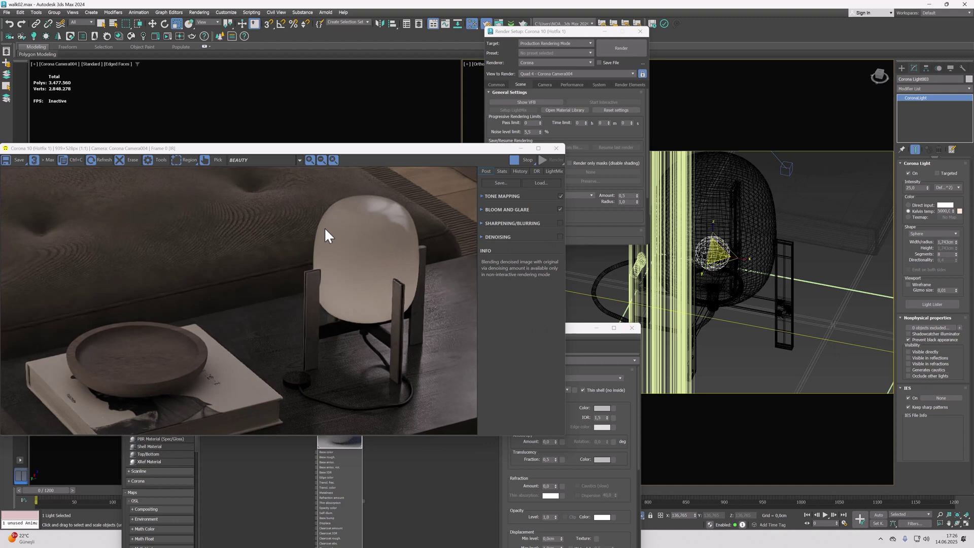
Add a general Falloff map to the material graph and connect it to the lampshade material's base color
{"action": "left_click", "coordinate": [570, 330]}
{"action": "left_click_drag", "start_coordinate": [553, 330], "coordinate": [861, 164]}
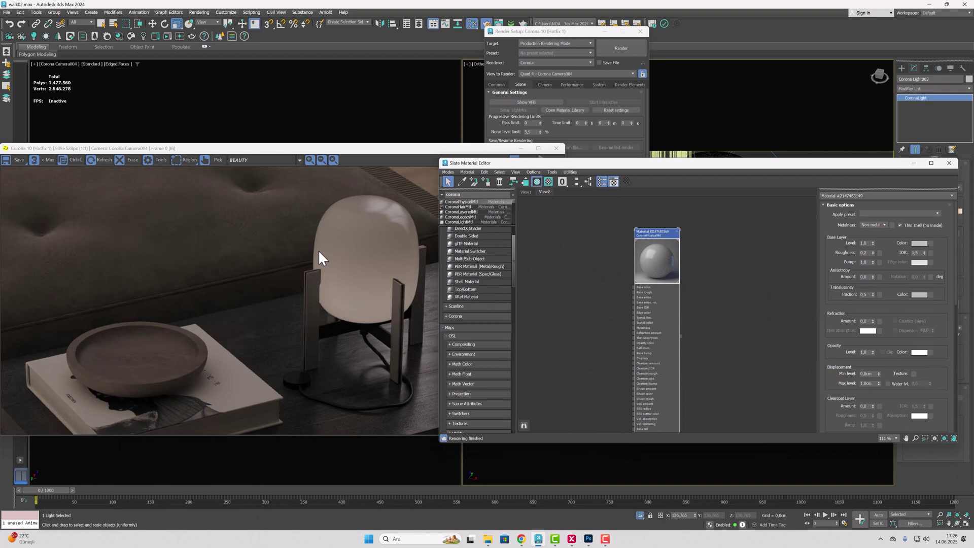
{"action": "left_click_drag", "start_coordinate": [653, 233], "coordinate": [709, 215]}
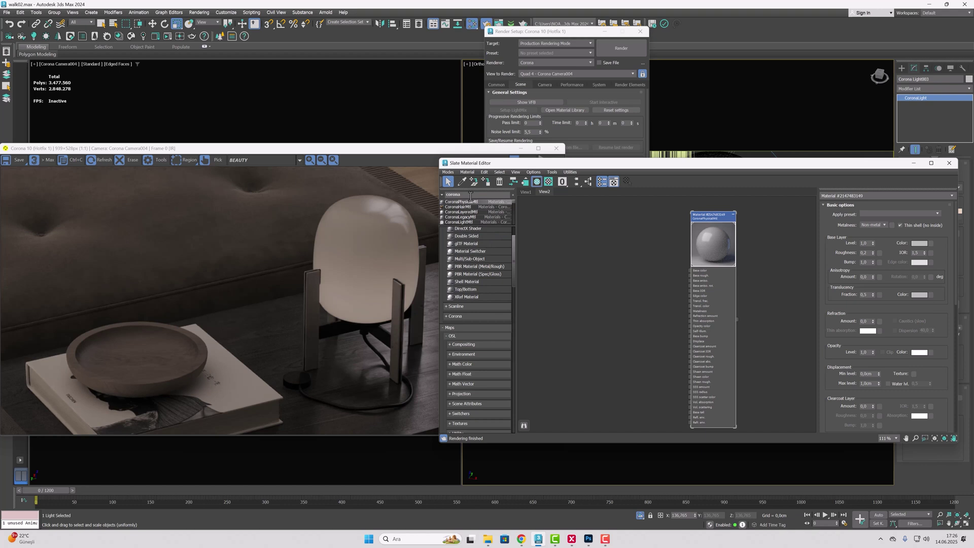
{"action": "left_click", "coordinate": [446, 195]}
{"action": "type", "text": "co"}
{"action": "type", "text": "fall"}
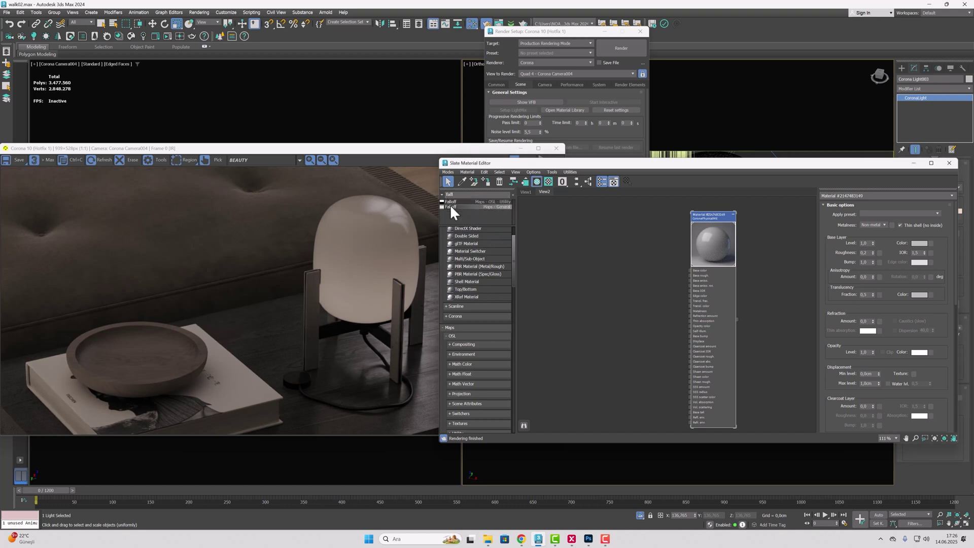
{"action": "left_click_drag", "start_coordinate": [451, 207], "coordinate": [599, 244]}
{"action": "double_click", "coordinate": [589, 243]}
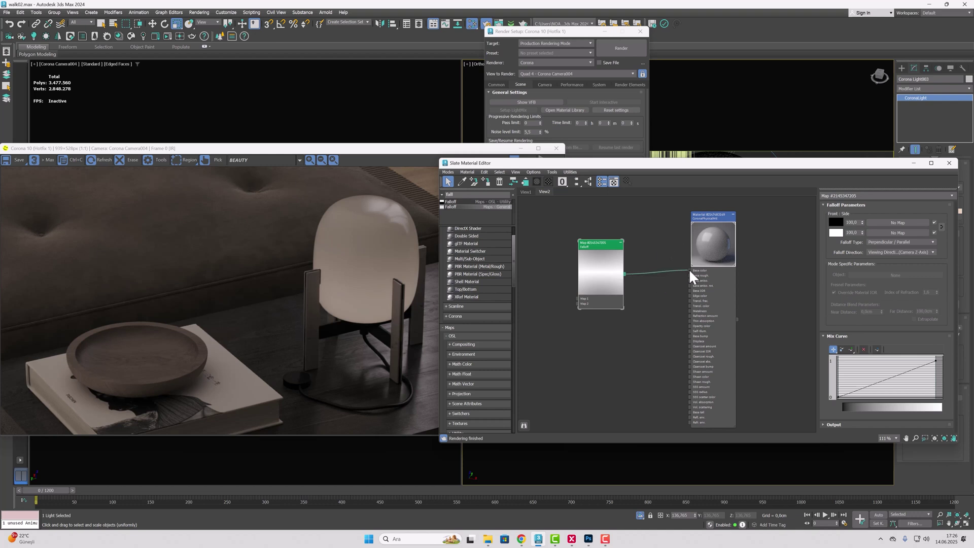
{"action": "left_click_drag", "start_coordinate": [690, 270], "coordinate": [690, 270]}
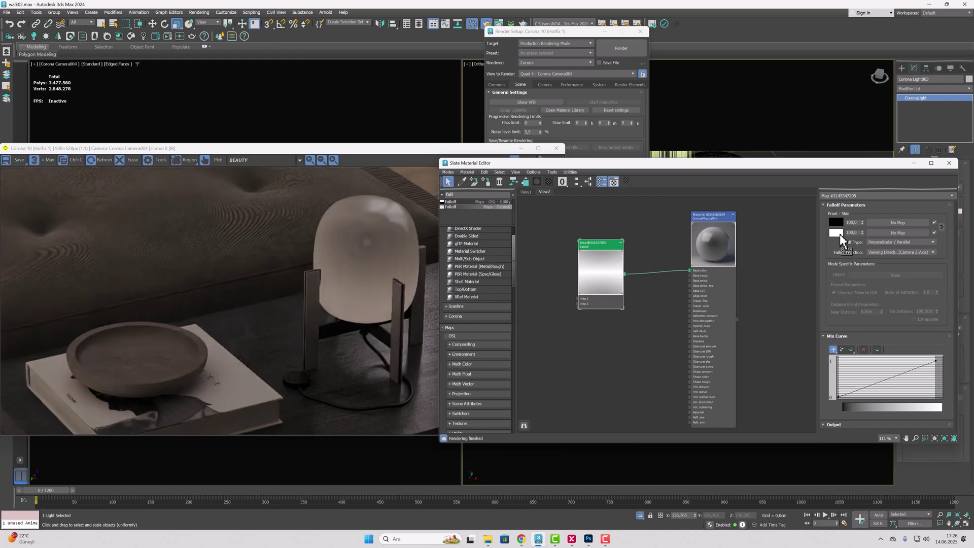
Swap the Falloff map's front and side colors so that white is in front and black at the side
{"action": "left_click_drag", "start_coordinate": [839, 234], "coordinate": [839, 233]}
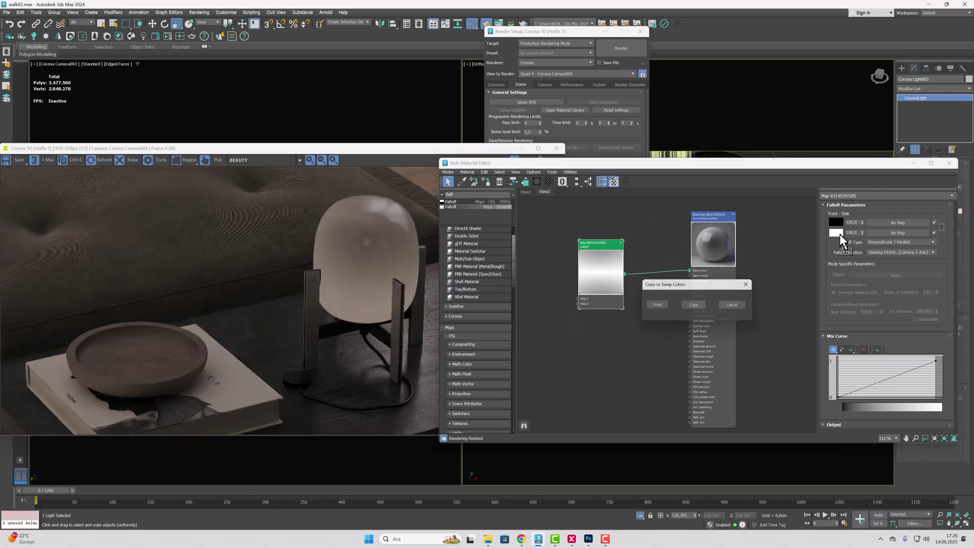
{"action": "left_click", "coordinate": [653, 305]}
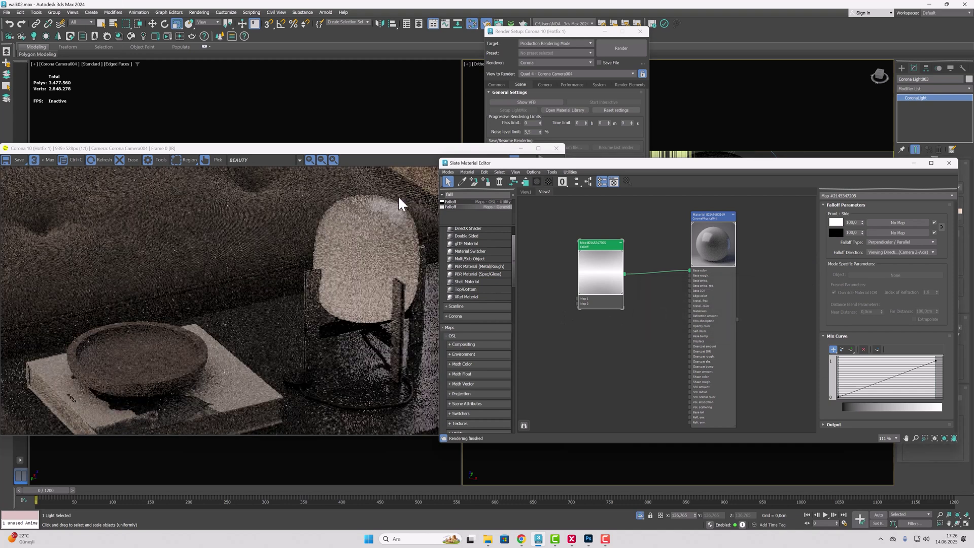
{"action": "left_click_drag", "start_coordinate": [600, 260], "coordinate": [583, 254]}
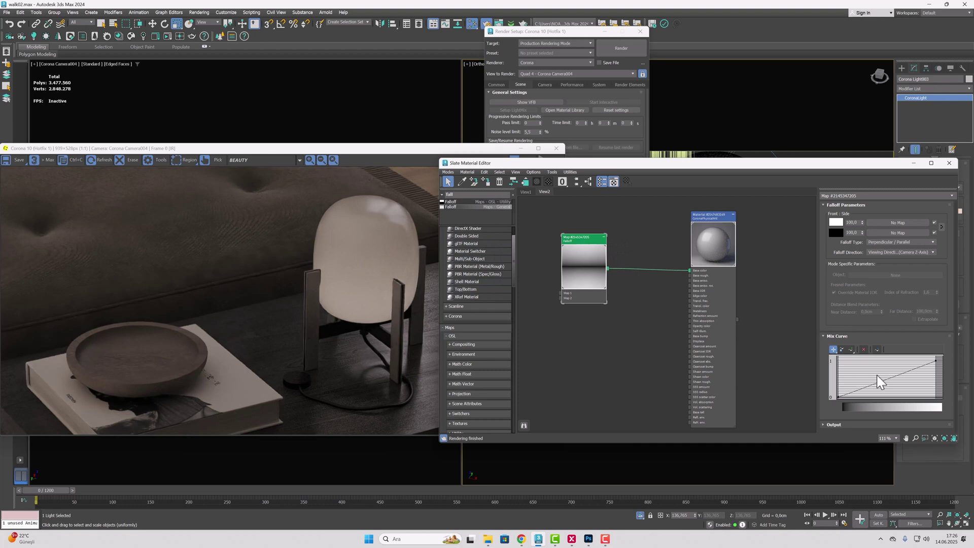
Make the Falloff mix curve's end point a Bezier corner and pull its handle down so the curve sags
{"action": "right_click", "coordinate": [937, 361]}
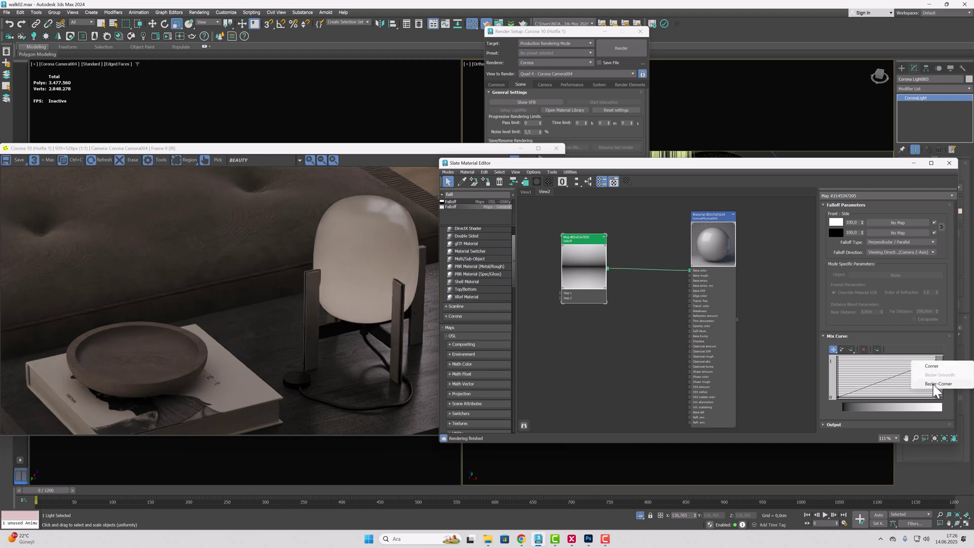
{"action": "left_click", "coordinate": [938, 385]}
{"action": "left_click_drag", "start_coordinate": [912, 373], "coordinate": [914, 383]}
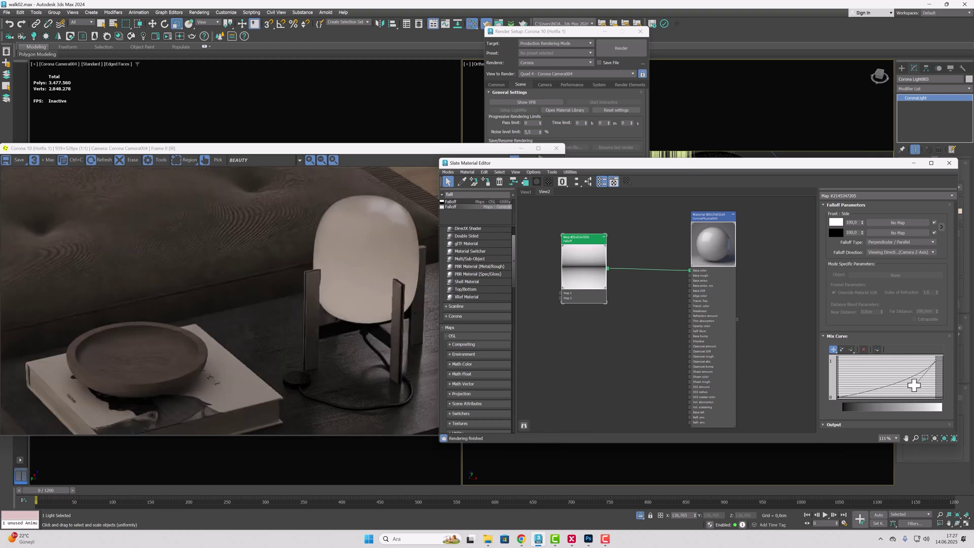
{"action": "left_click_drag", "start_coordinate": [914, 385], "coordinate": [914, 386]}
Connect the same Falloff map to the lampshade material's translucency color as an instance
{"action": "left_click", "coordinate": [706, 234]}
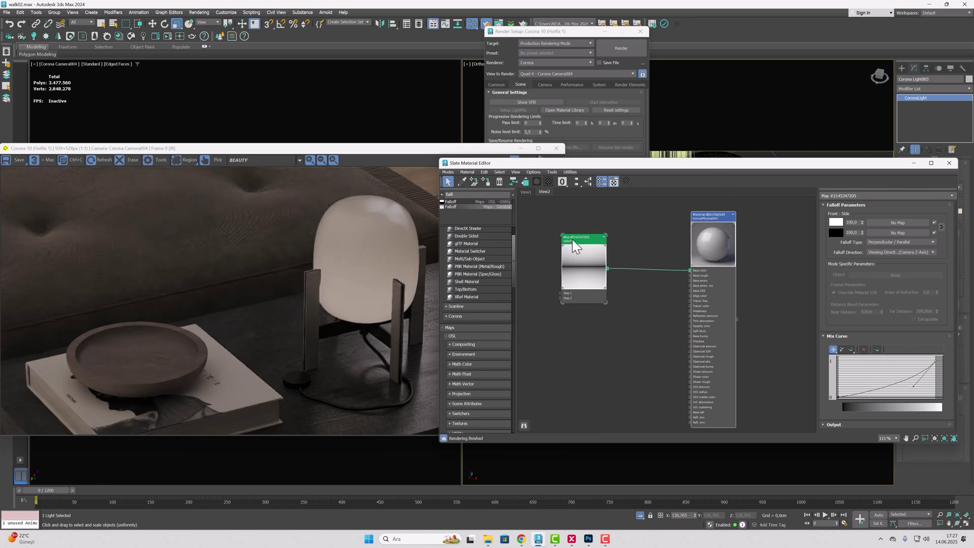
{"action": "left_click_drag", "start_coordinate": [573, 241], "coordinate": [569, 242]}
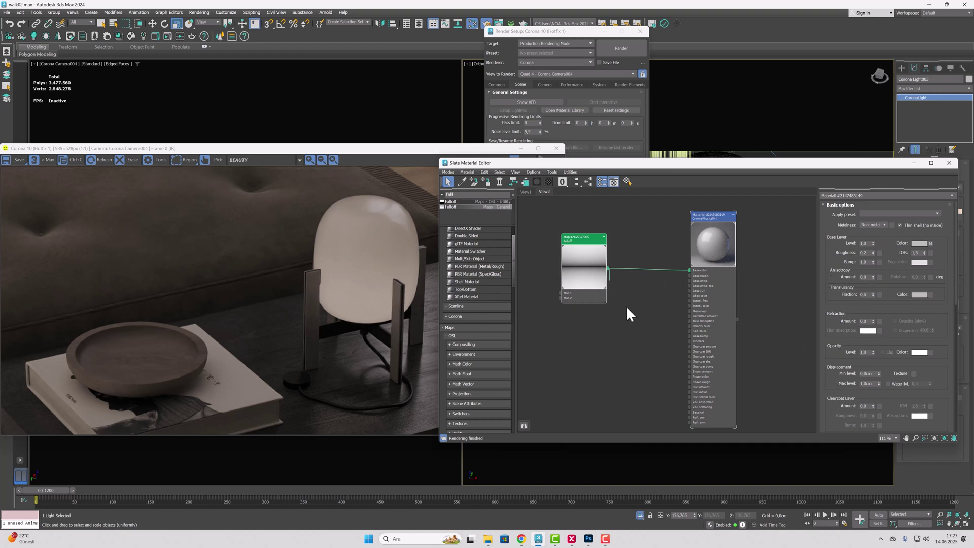
{"action": "left_click_drag", "start_coordinate": [608, 269], "coordinate": [936, 300]}
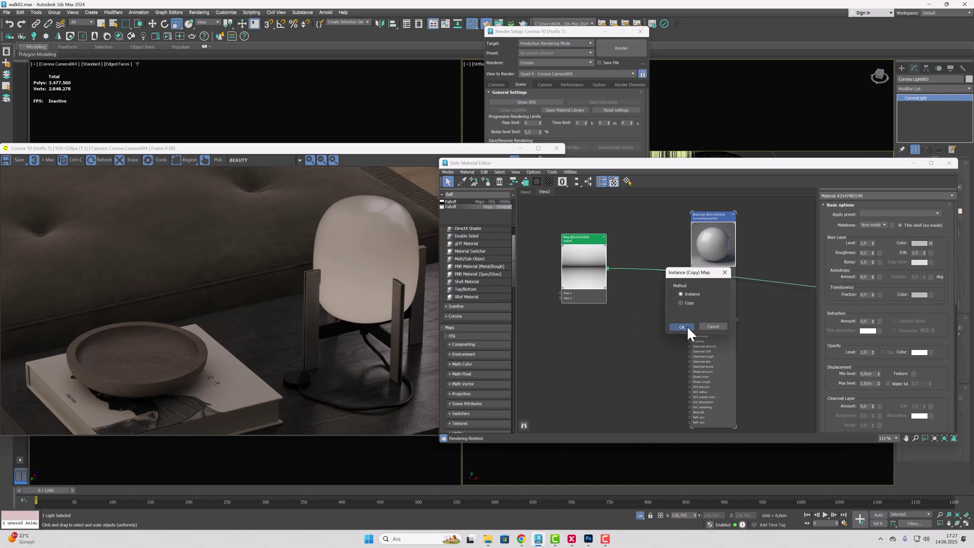
{"action": "left_click", "coordinate": [682, 327]}
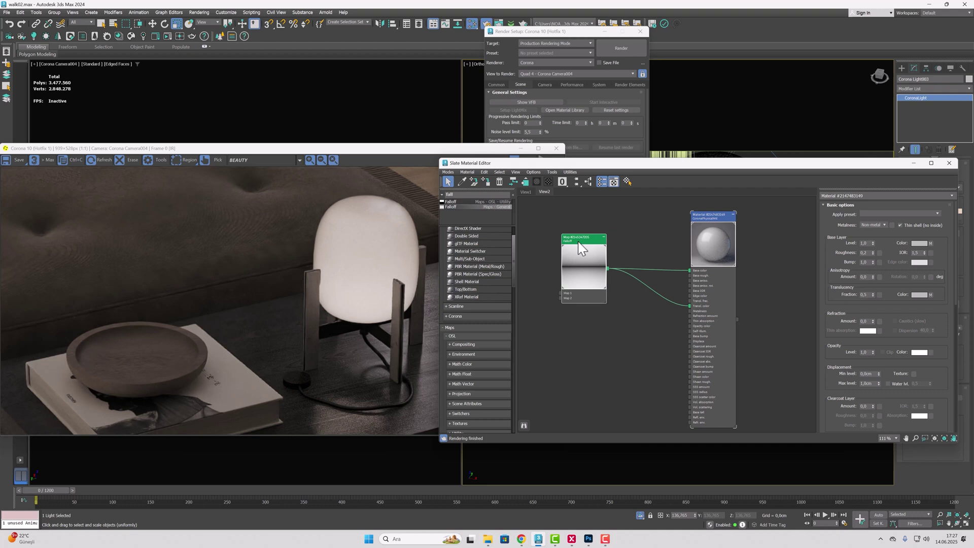
{"action": "double_click", "coordinate": [603, 276]}
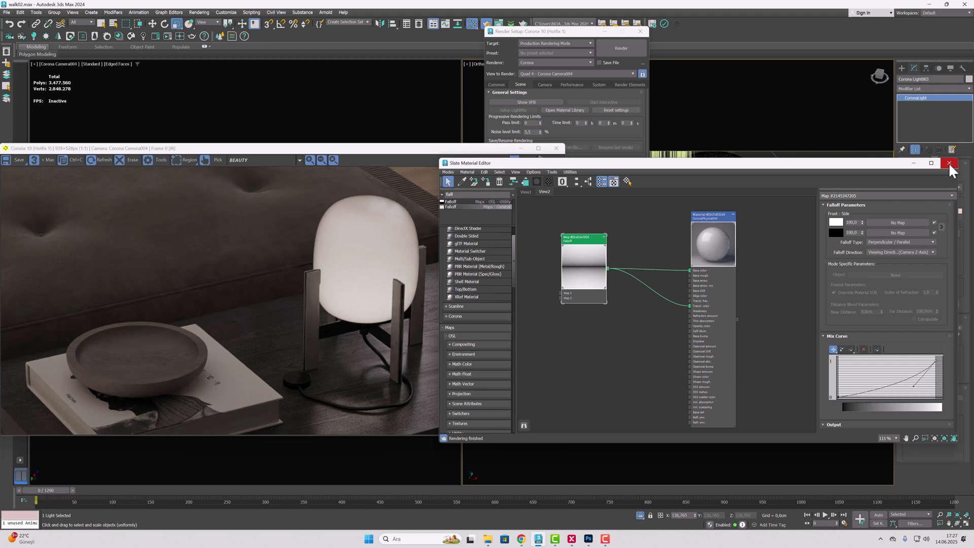
Close the material editor and set the intensity of the lamp's sphere light to 25
{"action": "left_click", "coordinate": [341, 150]}
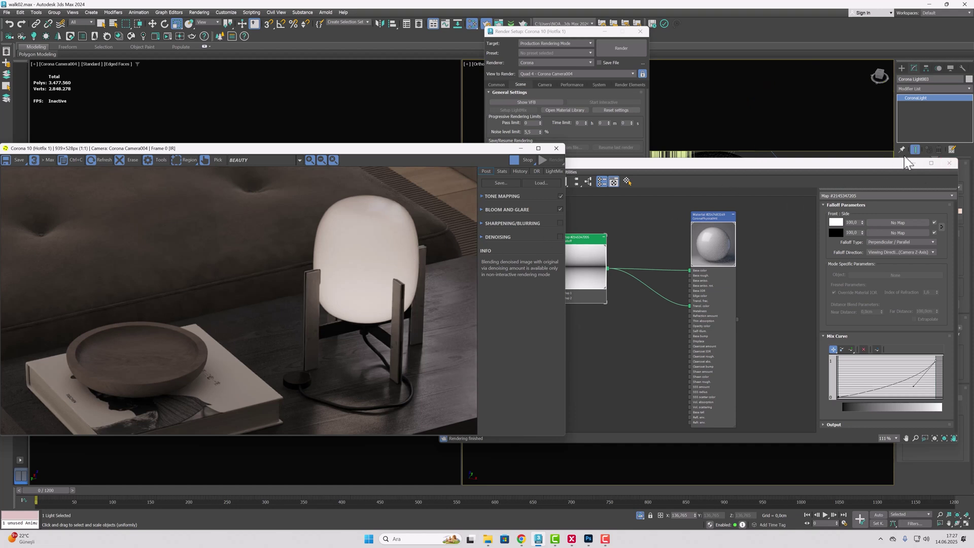
{"action": "left_click", "coordinate": [949, 162]}
{"action": "left_click", "coordinate": [915, 189]}
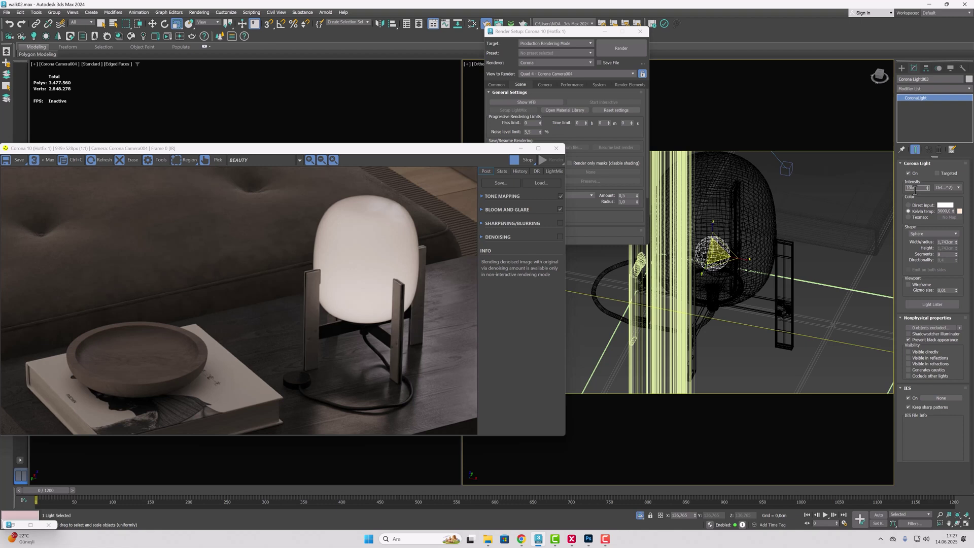
{"action": "key", "text": "Return"}
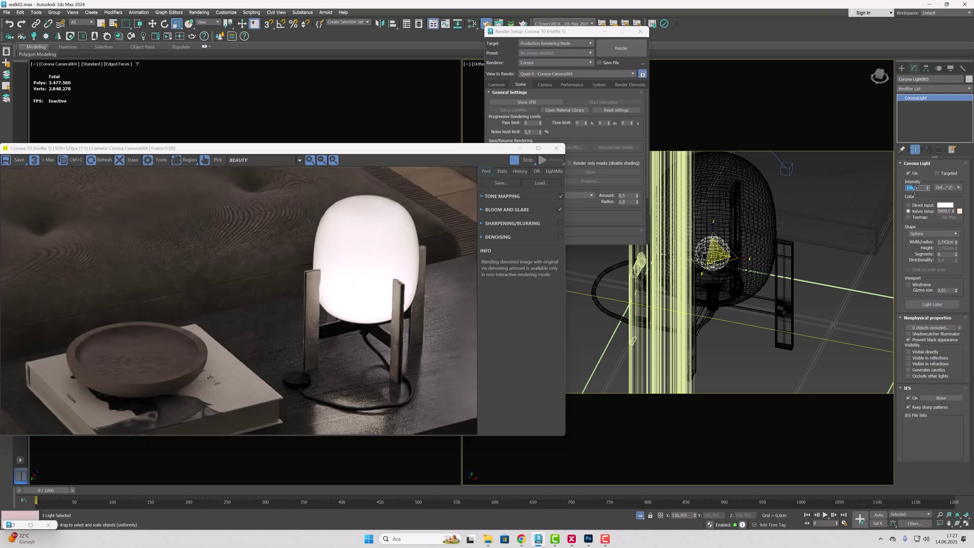
{"action": "type", "text": "25"}
{"action": "key", "text": "Return"}
Close the render setup and the frame buffer, then select the lampshade and isolate it
{"action": "scroll", "coordinate": [759, 244], "scroll_direction": "up", "scroll_amount": 2}
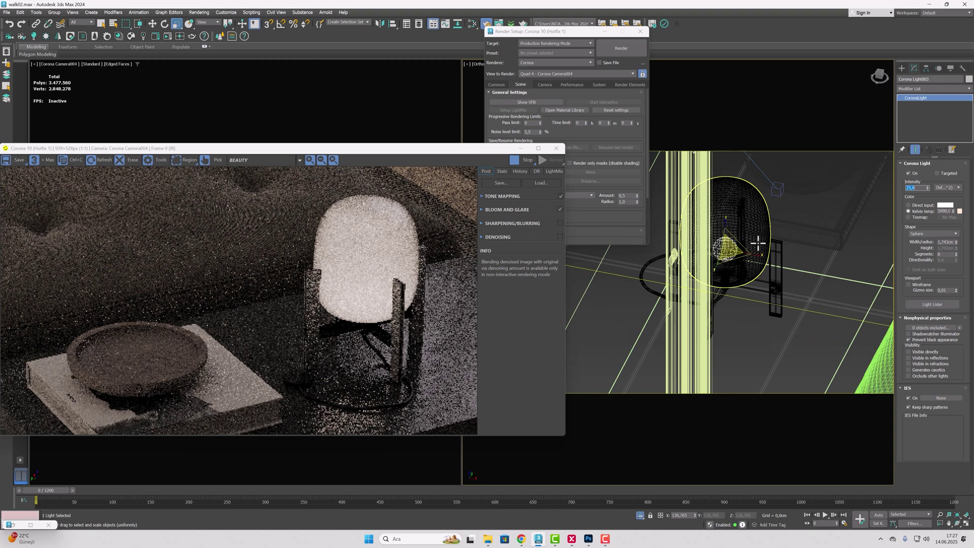
{"action": "scroll", "coordinate": [758, 244], "scroll_direction": "down", "scroll_amount": 3}
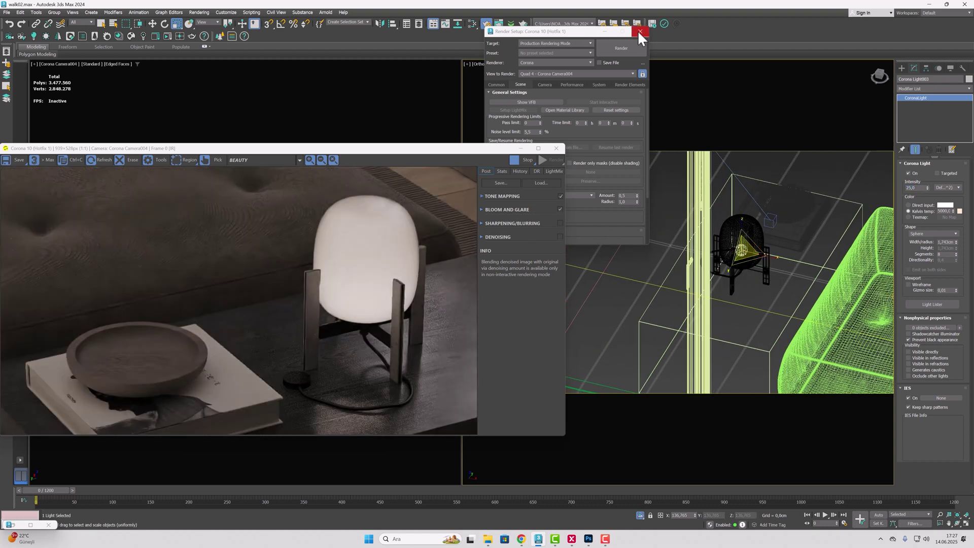
{"action": "left_click", "coordinate": [639, 32]}
{"action": "left_click", "coordinate": [735, 220]}
{"action": "scroll", "coordinate": [752, 232], "scroll_direction": "up", "scroll_amount": 2}
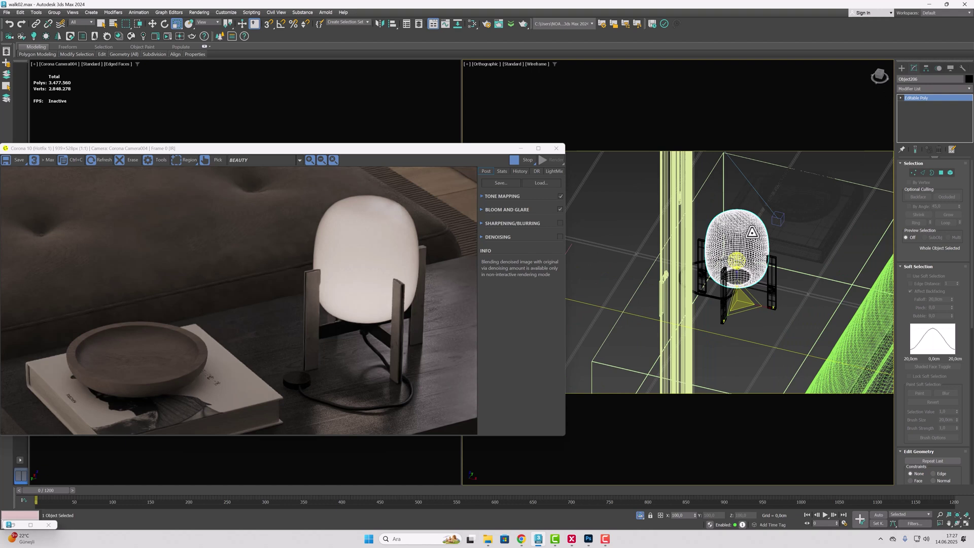
{"action": "left_click", "coordinate": [556, 148]}
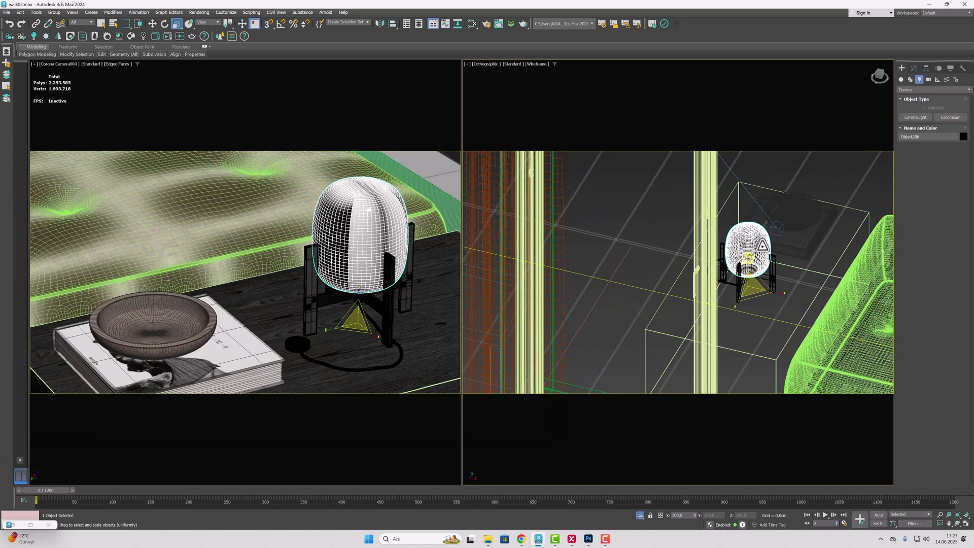
{"action": "left_click", "coordinate": [641, 516]}
Display the isolated lampshade shaded in the orthographic view, seen from its bottom opening
{"action": "middle_click_drag", "start_coordinate": [758, 247], "coordinate": [761, 210], "text": "alt"}
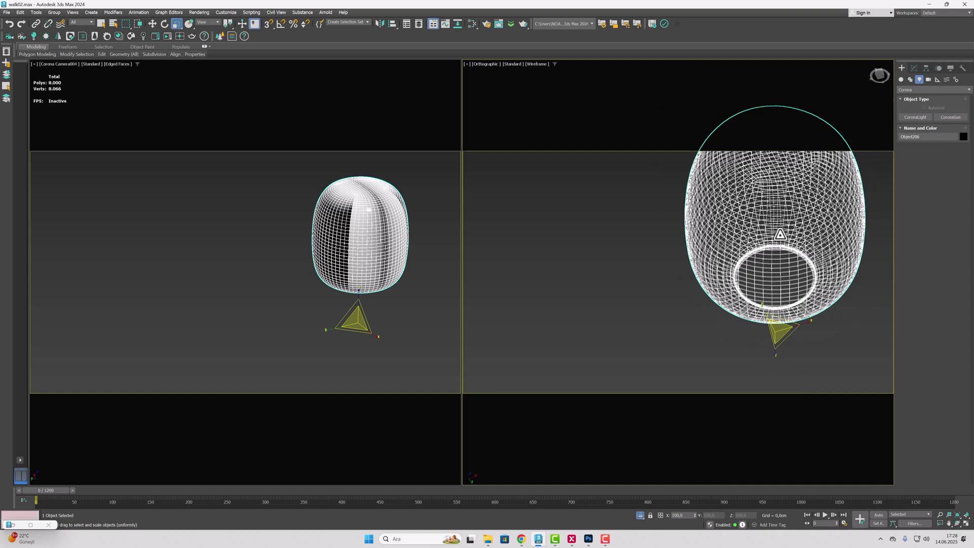
{"action": "scroll", "coordinate": [781, 234], "scroll_direction": "up", "scroll_amount": 2}
{"action": "scroll", "coordinate": [802, 260], "scroll_direction": "down", "scroll_amount": 3}
{"action": "middle_click_drag", "start_coordinate": [802, 260], "coordinate": [740, 264]}
{"action": "key", "text": "F3"}
{"action": "scroll", "coordinate": [744, 271], "scroll_direction": "up", "scroll_amount": 2}
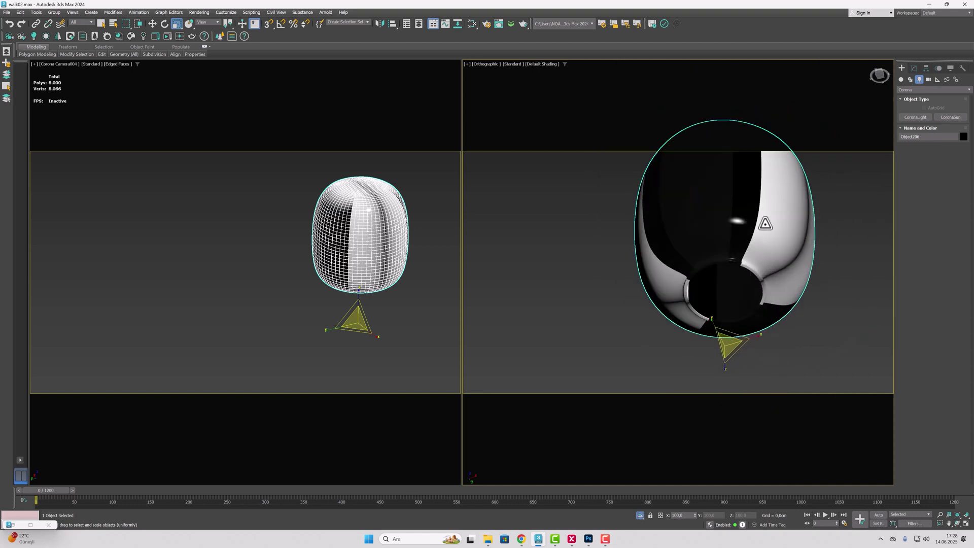
Select the edge loop around the lampshade's bottom opening and split the mesh along it
{"action": "left_click", "coordinate": [913, 68]}
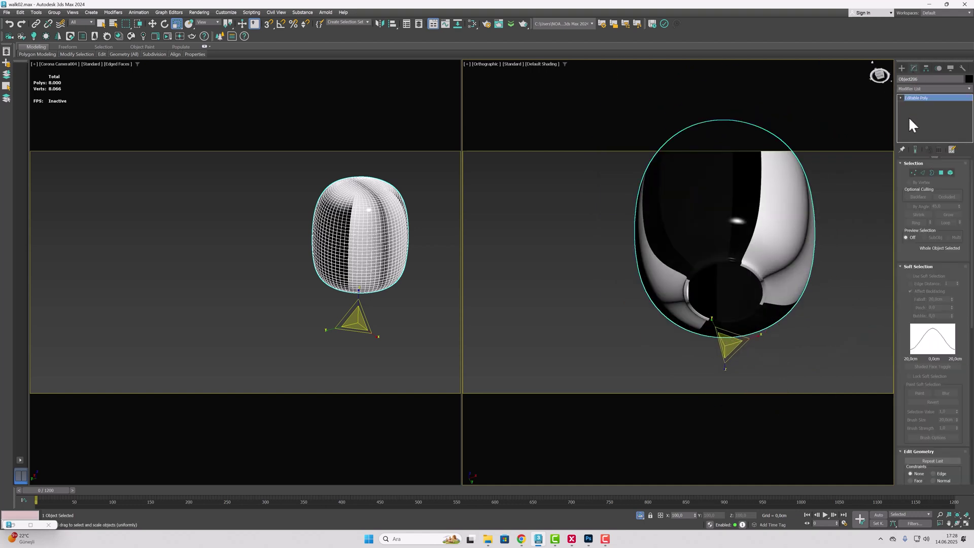
{"action": "left_click", "coordinate": [923, 172]}
{"action": "scroll", "coordinate": [778, 239], "scroll_direction": "up", "scroll_amount": 6}
{"action": "middle_click_drag", "start_coordinate": [668, 331], "coordinate": [665, 227], "text": "alt"}
{"action": "scroll", "coordinate": [664, 233], "scroll_direction": "up", "scroll_amount": 5}
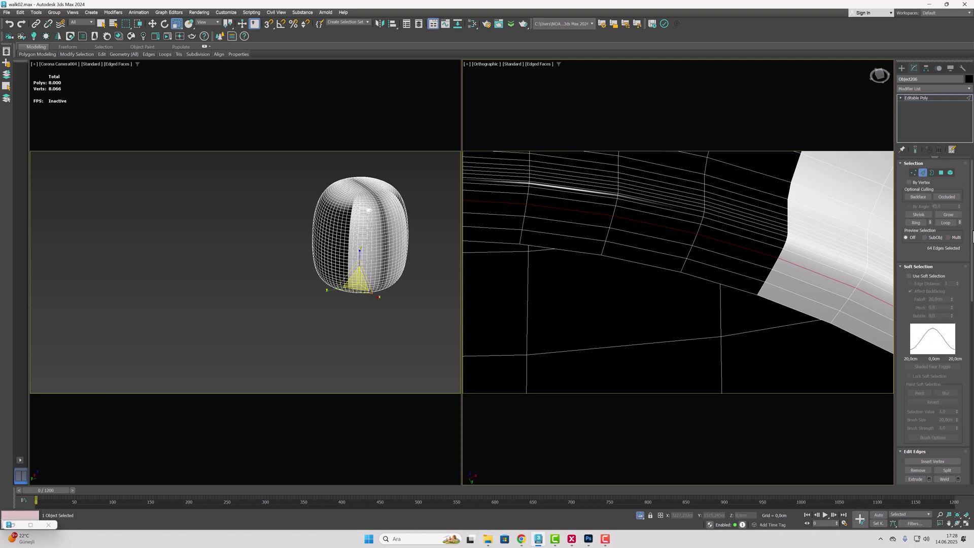
{"action": "scroll", "coordinate": [972, 220], "scroll_direction": "down", "scroll_amount": 5}
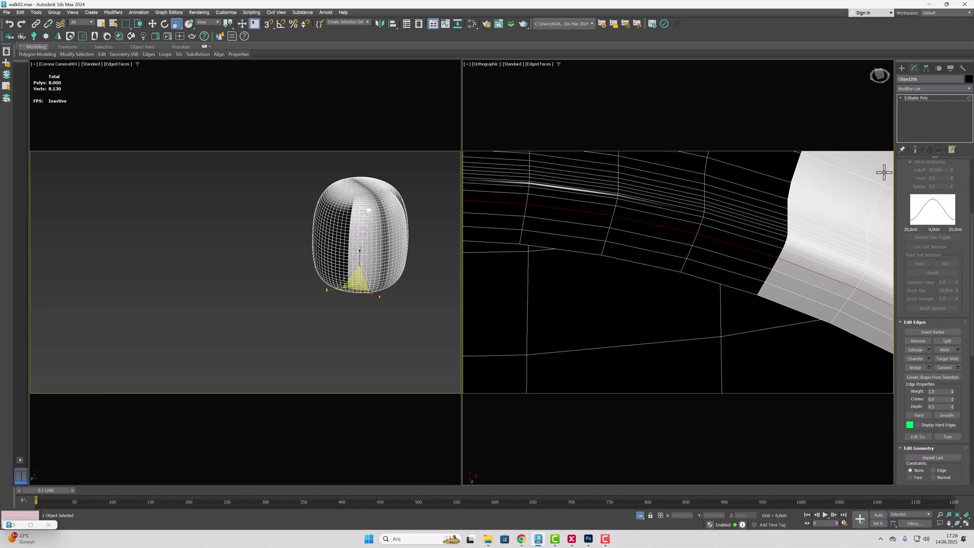
{"action": "scroll", "coordinate": [970, 254], "scroll_direction": "up", "scroll_amount": 2}
{"action": "left_click_drag", "start_coordinate": [973, 244], "coordinate": [973, 203]}
Select the lampshade's outer shell as an element and clone it, slightly enlarged, to a new object named fake_light
{"action": "left_click", "coordinate": [950, 173]}
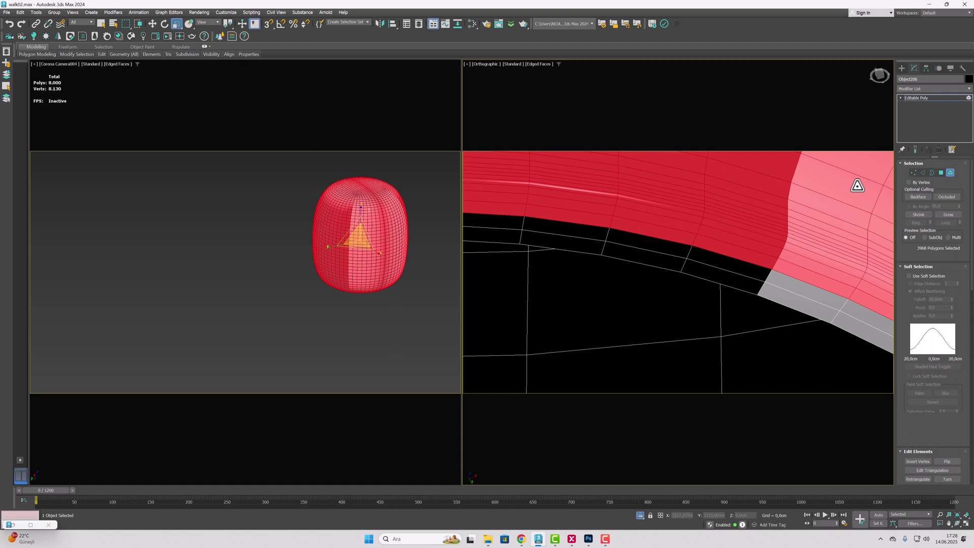
{"action": "left_click", "coordinate": [752, 183]}
{"action": "scroll", "coordinate": [751, 191], "scroll_direction": "down", "scroll_amount": 8}
{"action": "scroll", "coordinate": [750, 198], "scroll_direction": "down", "scroll_amount": 5}
{"action": "middle_click_drag", "start_coordinate": [751, 197], "coordinate": [731, 299], "text": "alt"}
{"action": "scroll", "coordinate": [742, 271], "scroll_direction": "up", "scroll_amount": 2}
{"action": "scroll", "coordinate": [733, 279], "scroll_direction": "down", "scroll_amount": 4}
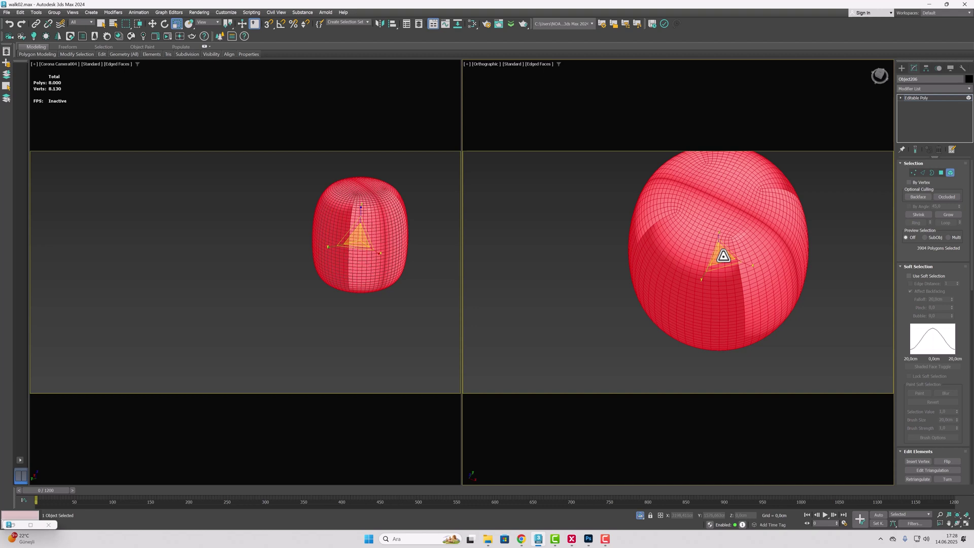
{"action": "left_click_drag", "start_coordinate": [723, 256], "coordinate": [720, 255], "text": "shift"}
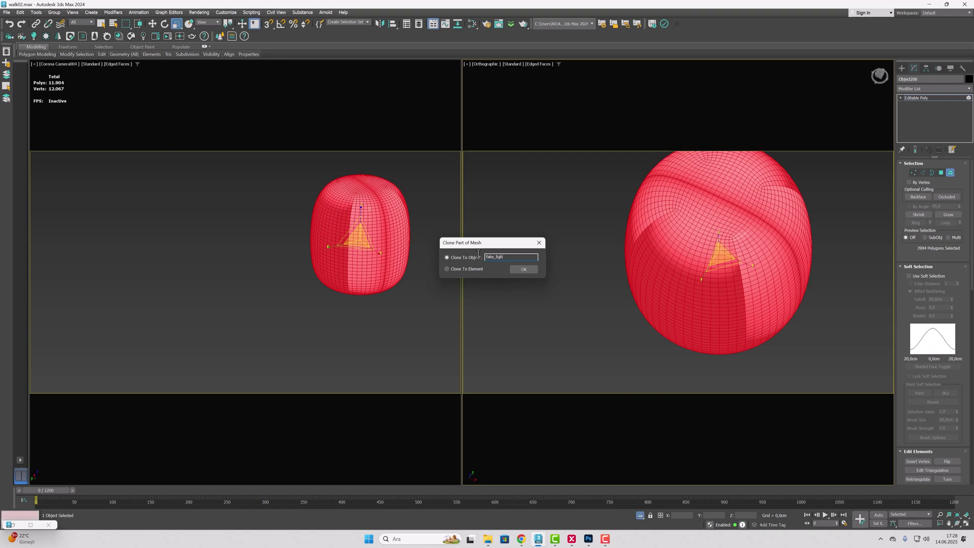
{"action": "left_click", "coordinate": [520, 269]}
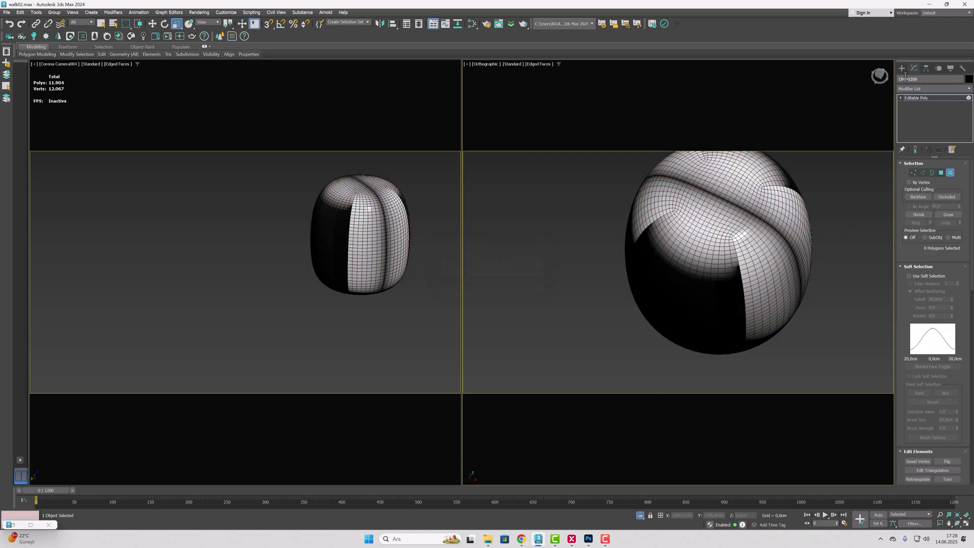
Select the fake_light shell, try moving it aside, and undo the move
{"action": "scroll", "coordinate": [697, 274], "scroll_direction": "down", "scroll_amount": 2}
{"action": "key", "text": "w"}
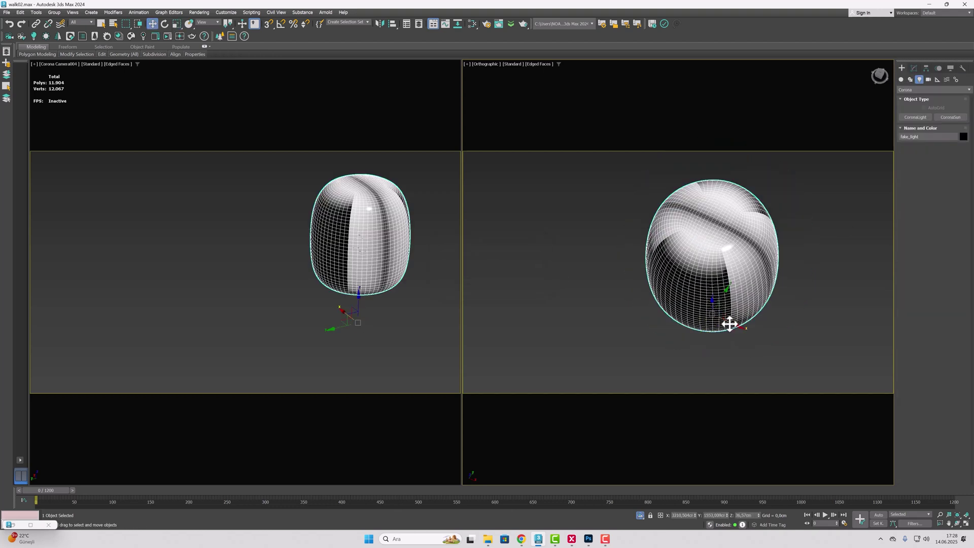
{"action": "left_click_drag", "start_coordinate": [729, 324], "coordinate": [802, 370]}
{"action": "key", "text": "ctrl+z"}
{"action": "scroll", "coordinate": [758, 281], "scroll_direction": "up", "scroll_amount": 5}
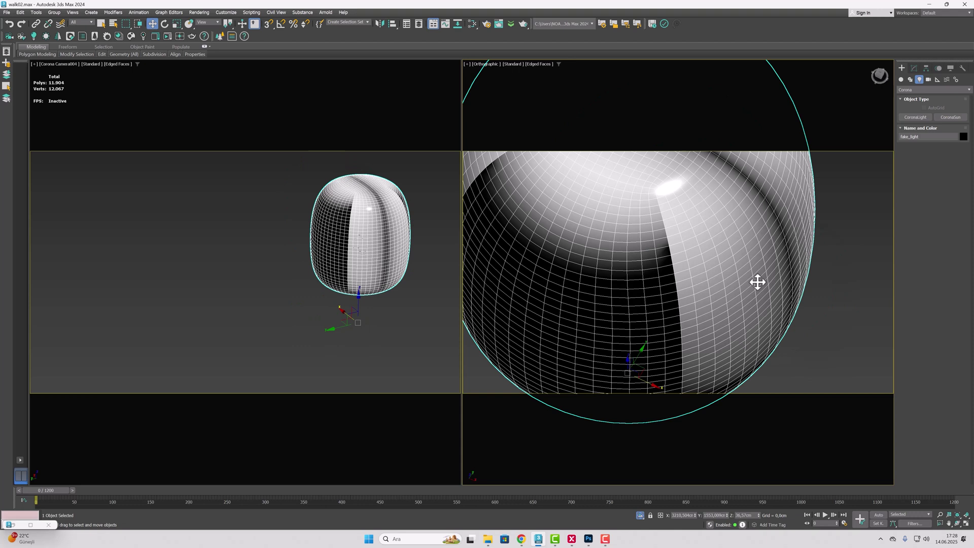
{"action": "scroll", "coordinate": [690, 277], "scroll_direction": "down", "scroll_amount": 6}
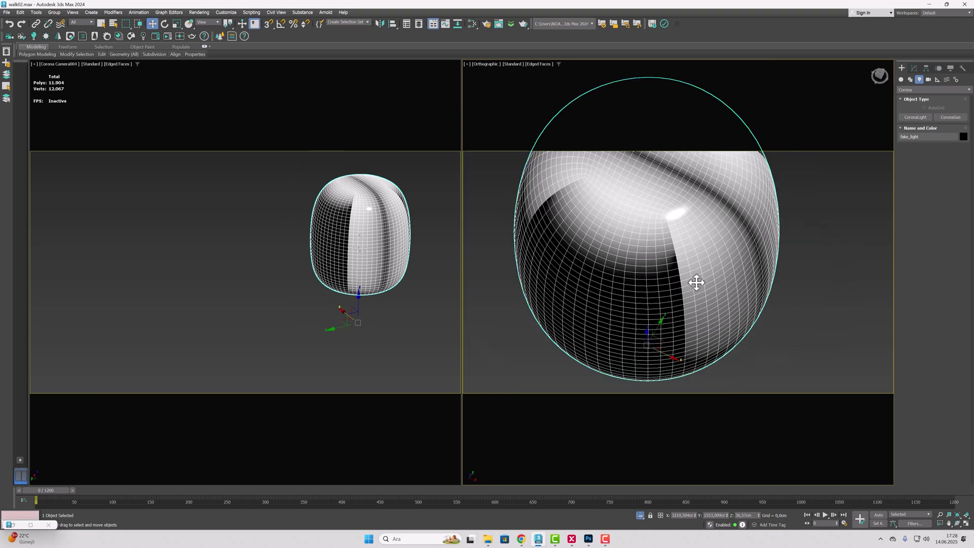
Add a CoronaLightMtl to an empty area of the material graph and open its parameters
{"action": "key", "text": "m"}
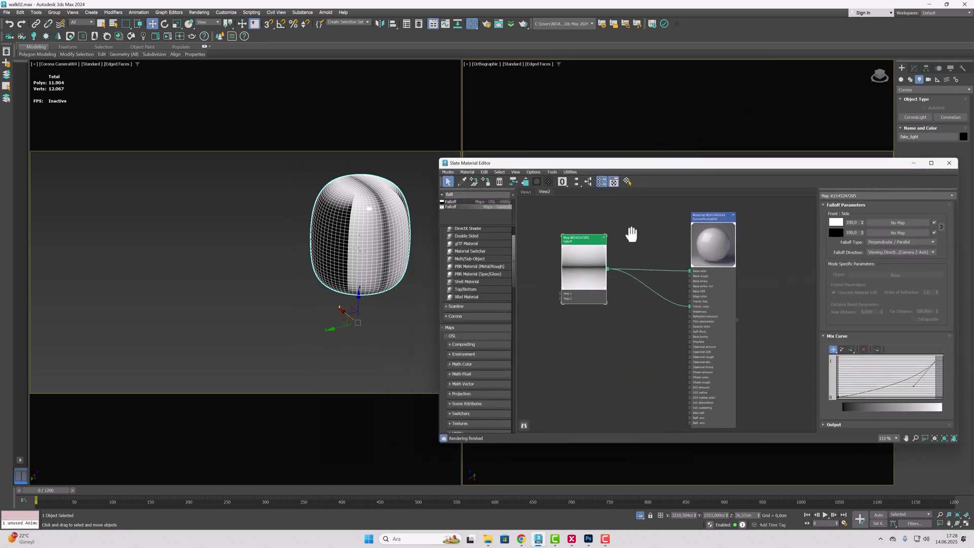
{"action": "middle_click_drag", "start_coordinate": [635, 235], "coordinate": [622, 405]}
{"action": "left_click_drag", "start_coordinate": [461, 194], "coordinate": [434, 193]}
{"action": "type", "text": "c"}
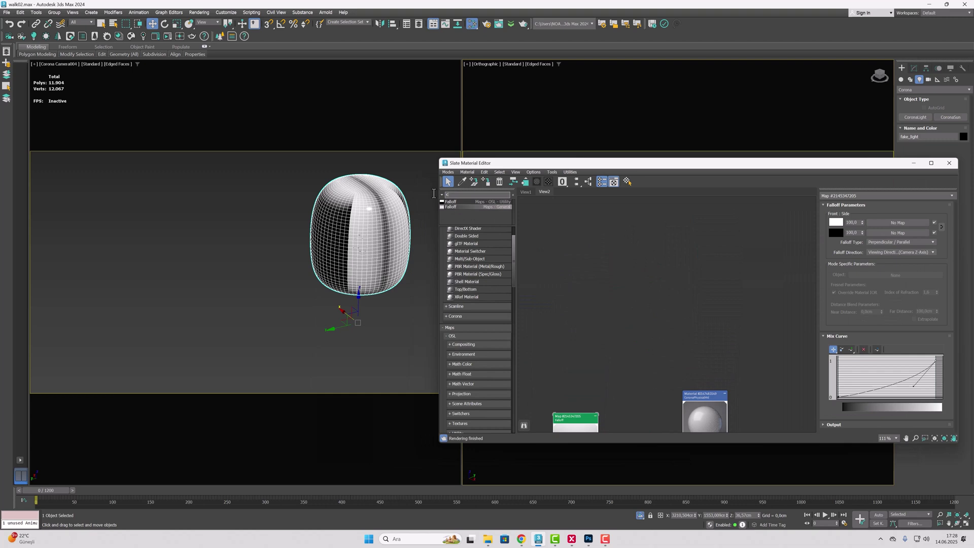
{"action": "type", "text": "oronal"}
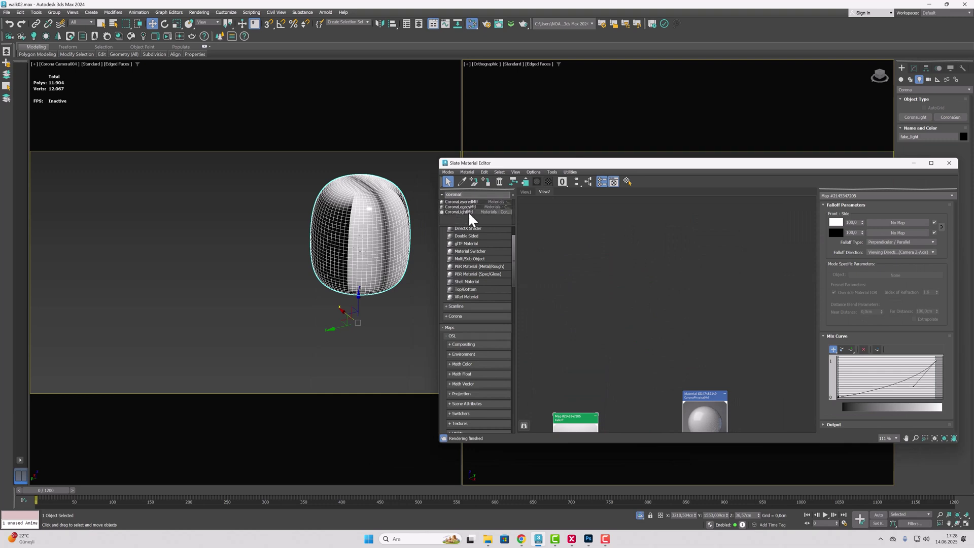
{"action": "left_click_drag", "start_coordinate": [468, 211], "coordinate": [677, 250]}
{"action": "double_click", "coordinate": [649, 248]}
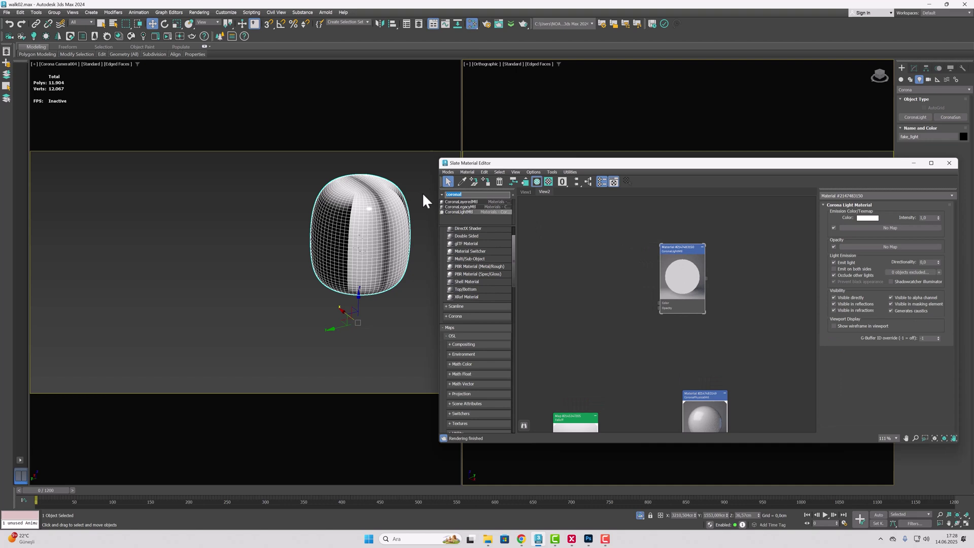
Add a CoronaColor map as the light material's color and switch its color input to Kelvin temperature
{"action": "type", "text": "c"}
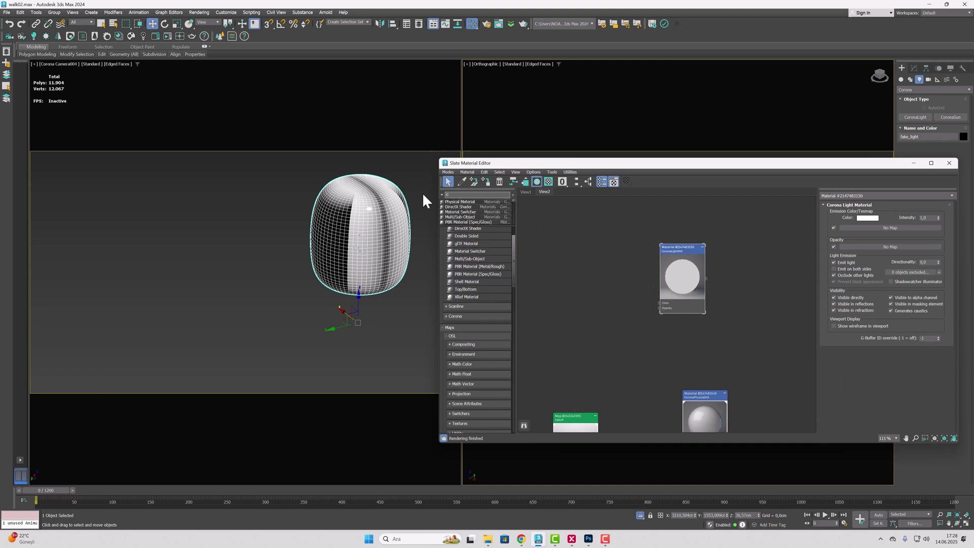
{"action": "type", "text": "orona"}
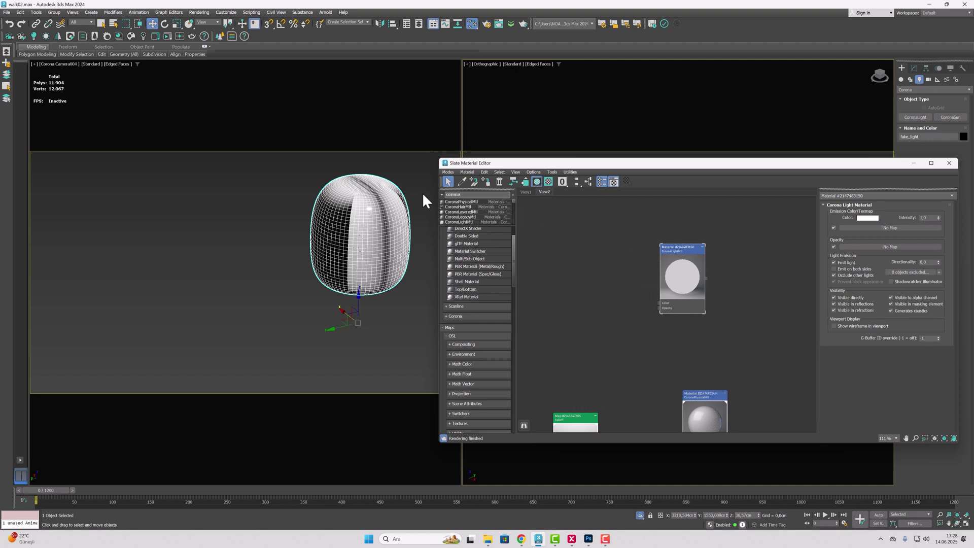
{"action": "type", "text": "colo"}
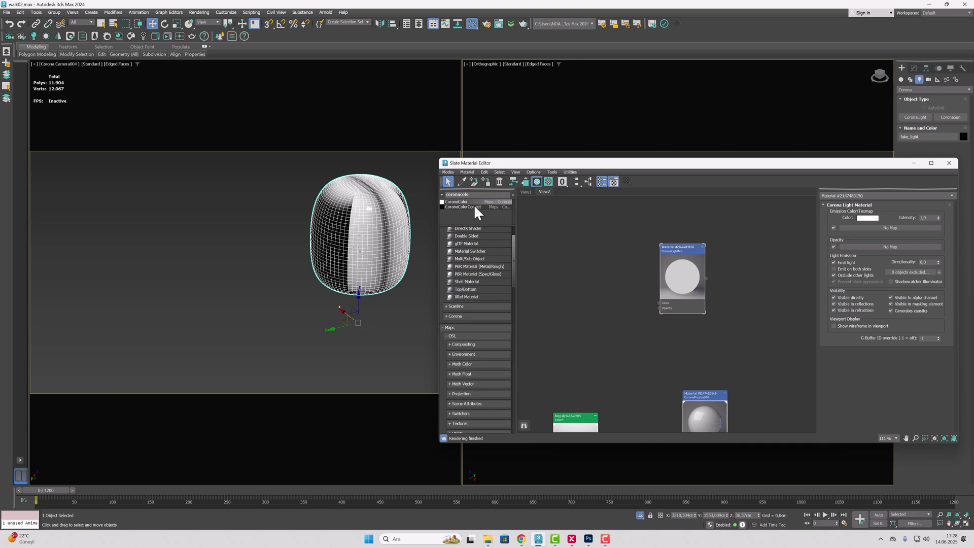
{"action": "left_click_drag", "start_coordinate": [474, 205], "coordinate": [584, 280]}
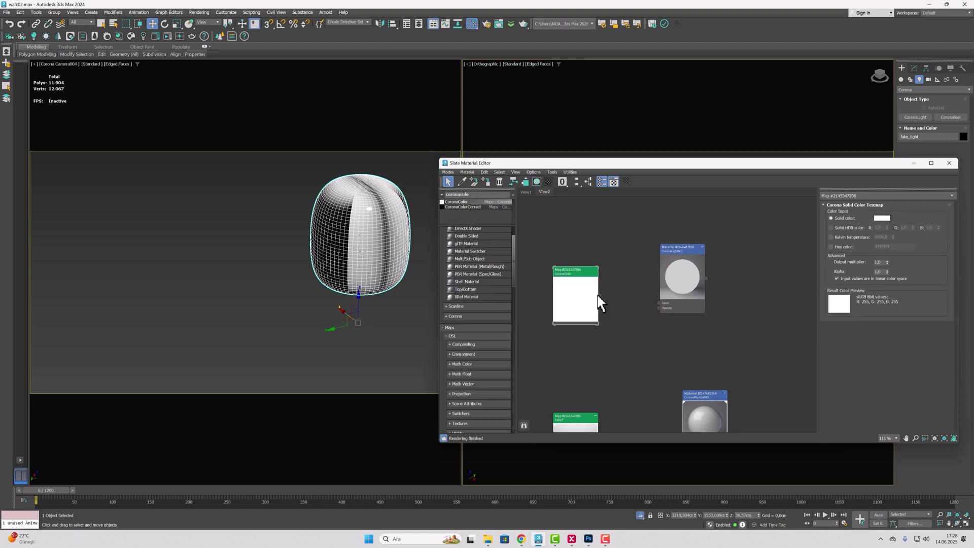
{"action": "left_click_drag", "start_coordinate": [662, 304], "coordinate": [661, 303]}
{"action": "left_click", "coordinate": [845, 237]}
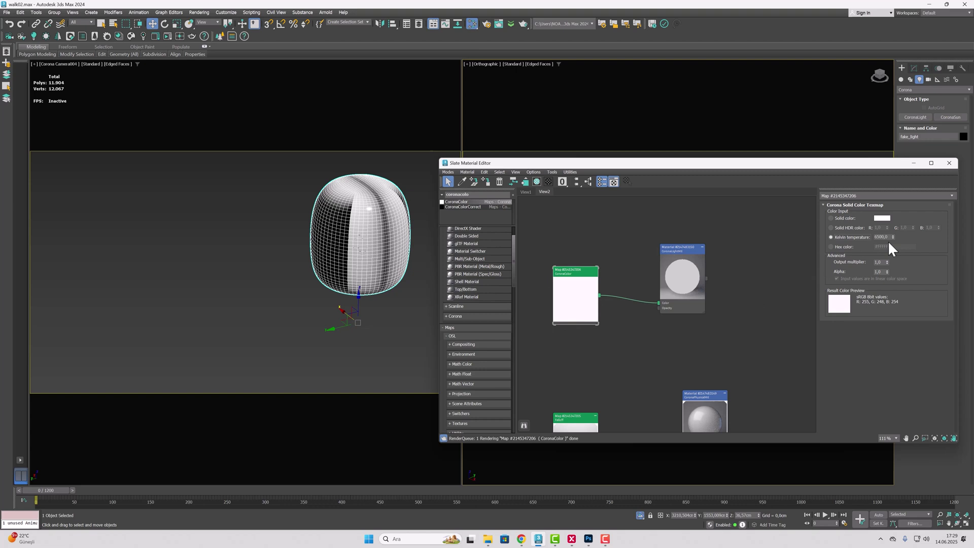
Set the Kelvin temperature of the CoronaColor map to 3500
{"action": "left_click", "coordinate": [883, 237]}
{"action": "type", "text": "3500"}
{"action": "key", "text": "Return"}
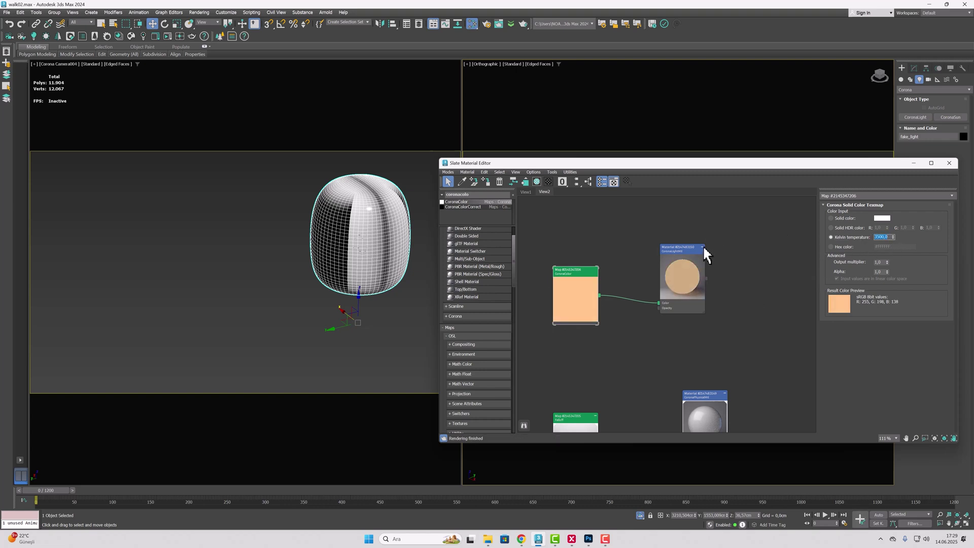
Set the Corona light material's intensity to 7.0 and assign the material to the selected fake_light shell
{"action": "double_click", "coordinate": [688, 250]}
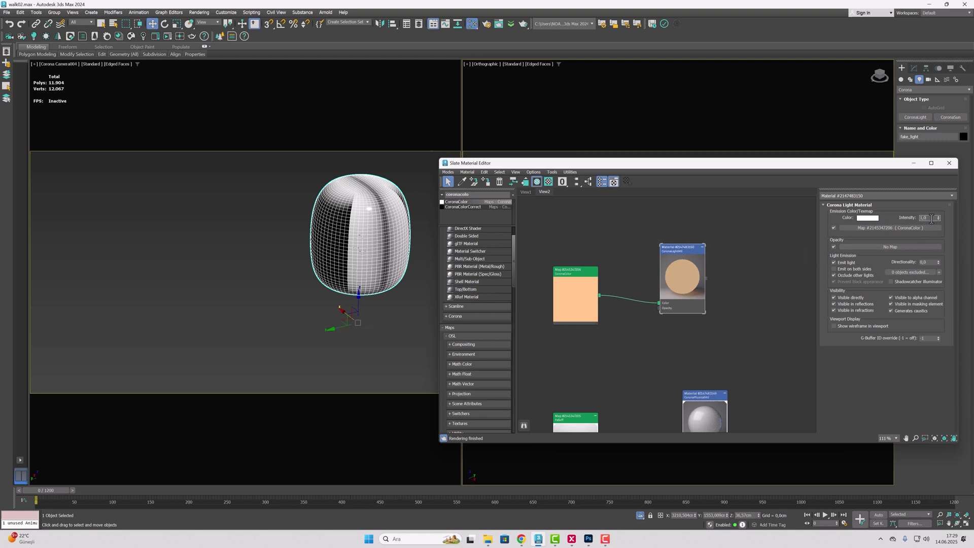
{"action": "left_click", "coordinate": [683, 248]}
{"action": "left_click", "coordinate": [340, 192]}
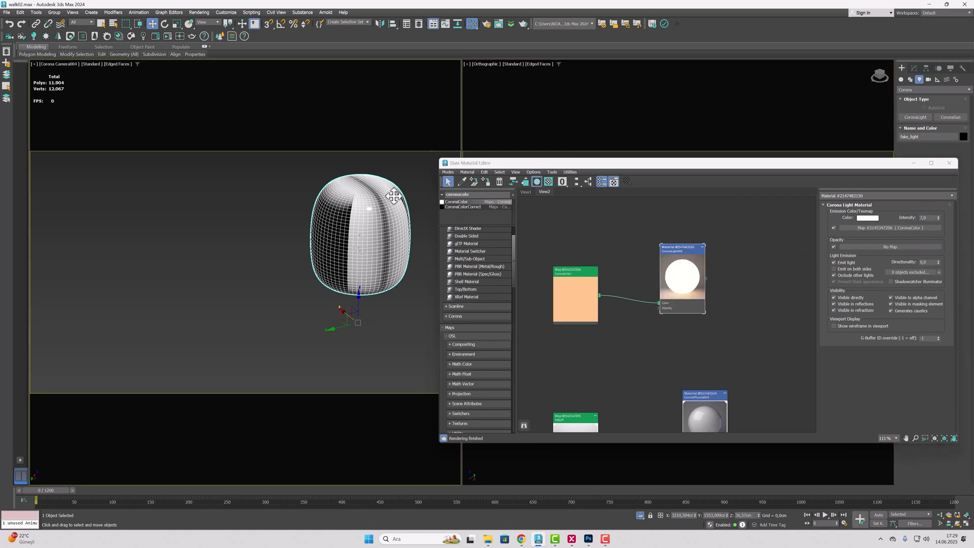
{"action": "left_click", "coordinate": [485, 181]}
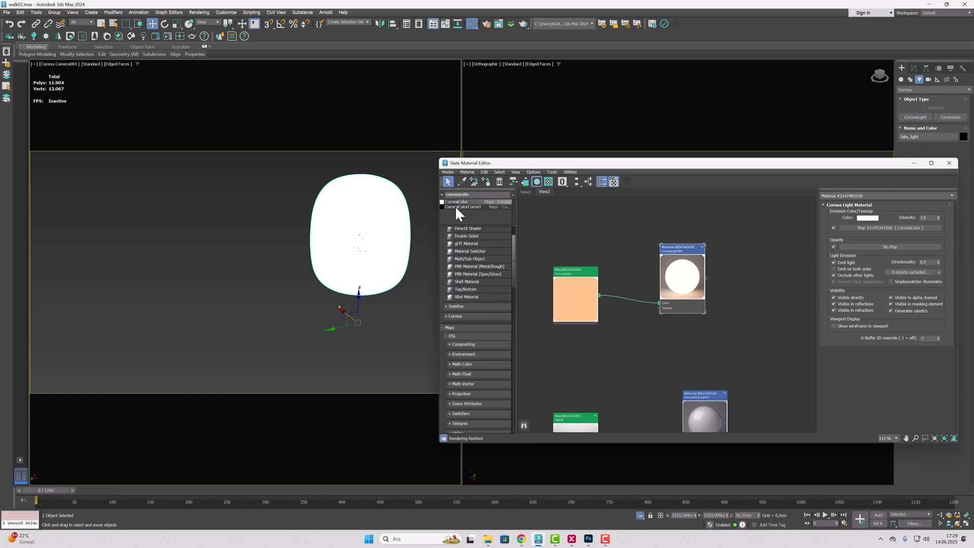
Bring the hidden scene objects back and start an interactive Corona render of the camera view
{"action": "right_click", "coordinate": [297, 239]}
{"action": "left_click", "coordinate": [315, 201]}
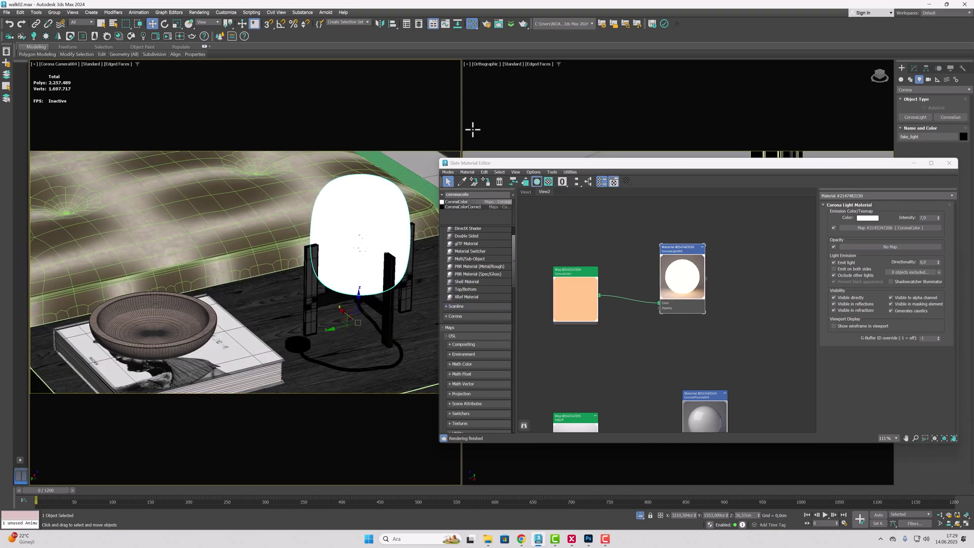
{"action": "left_click", "coordinate": [483, 23]}
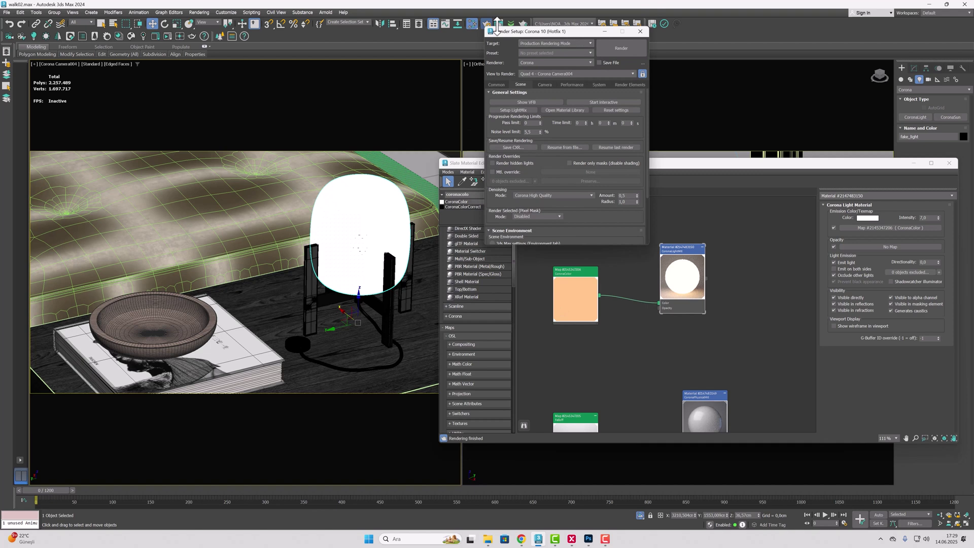
{"action": "left_click", "coordinate": [612, 101]}
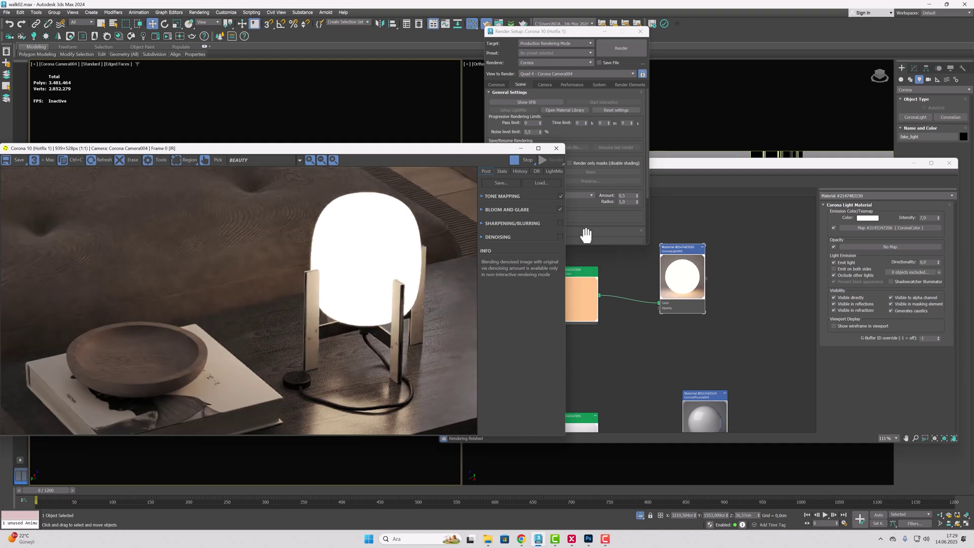
Turn off the light material's direct and refraction visibility, try it without reflections, and turn reflection visibility back on
{"action": "left_click", "coordinate": [680, 267]}
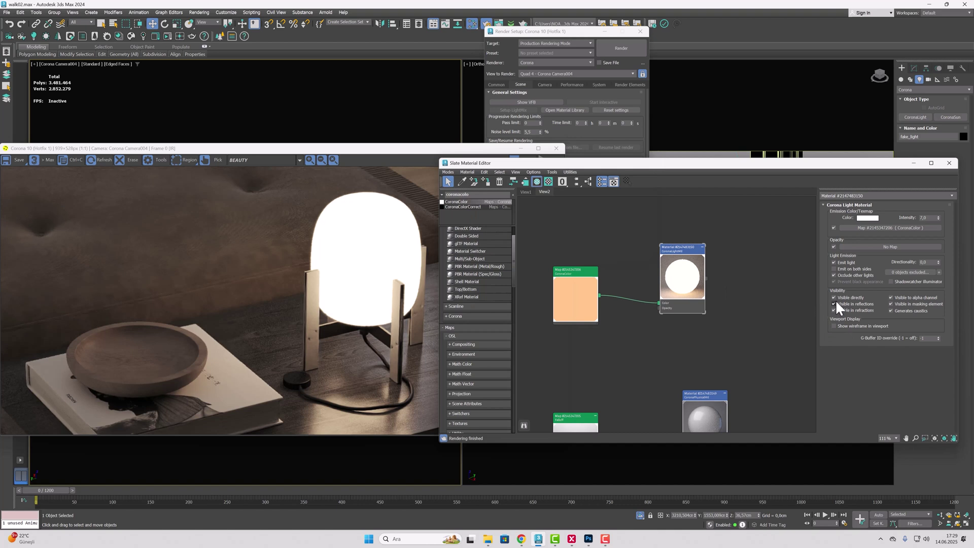
{"action": "left_click", "coordinate": [834, 298]}
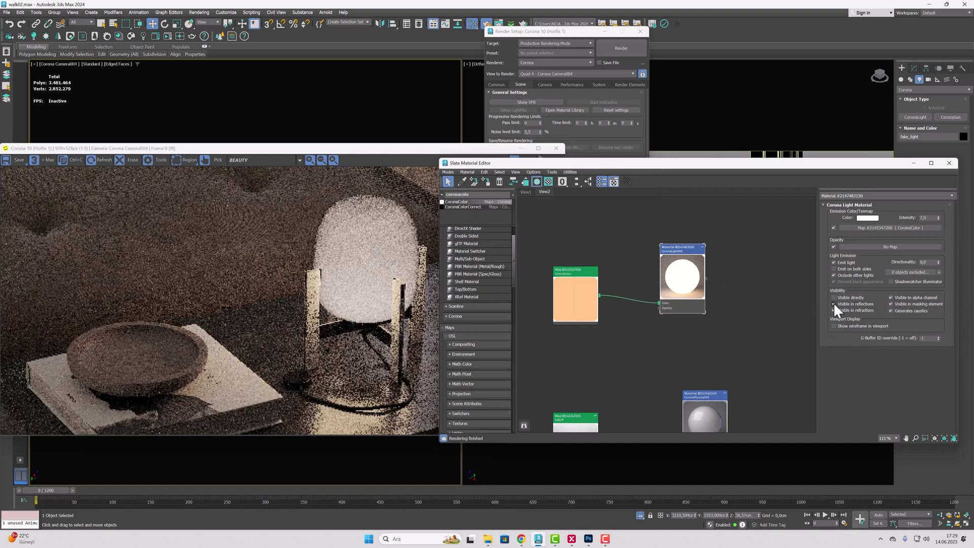
{"action": "left_click", "coordinate": [834, 304]}
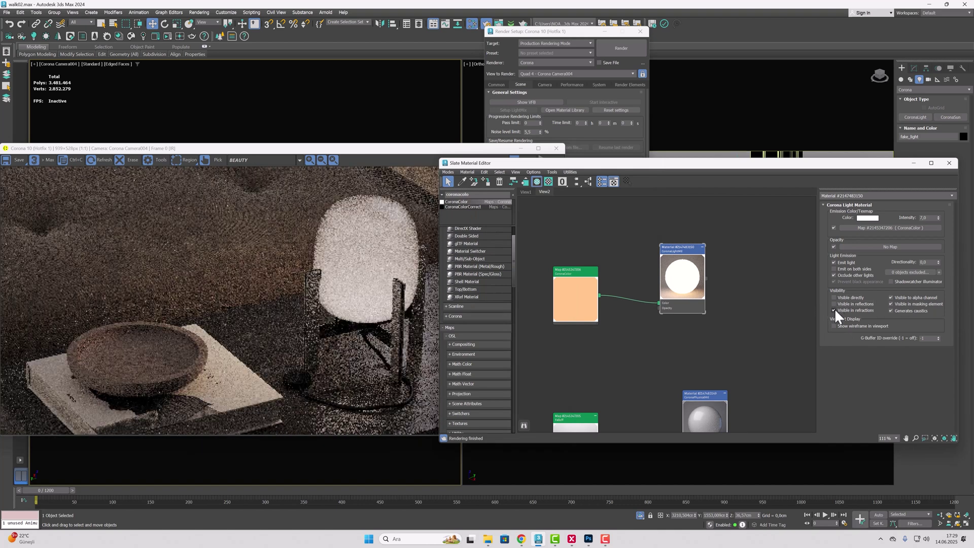
{"action": "left_click", "coordinate": [833, 310]}
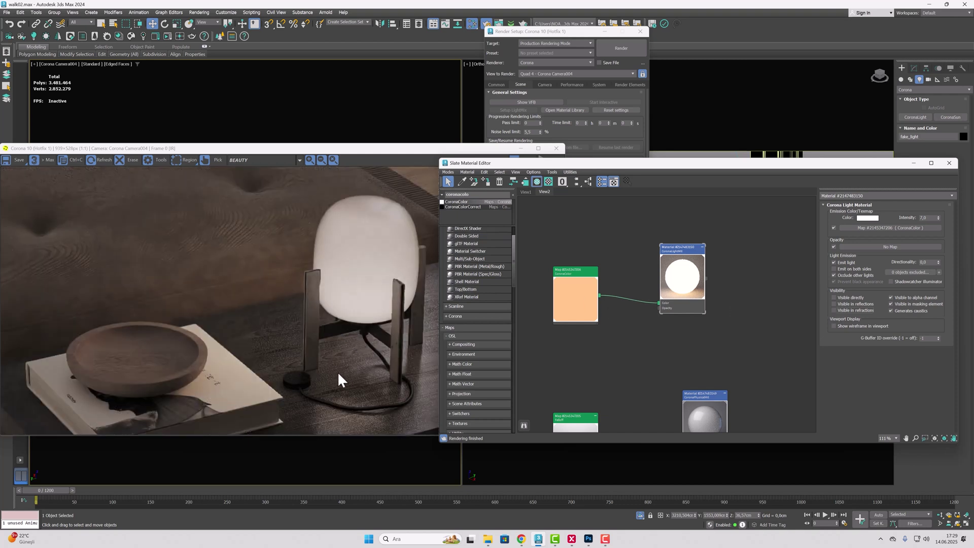
{"action": "left_click", "coordinate": [835, 303]}
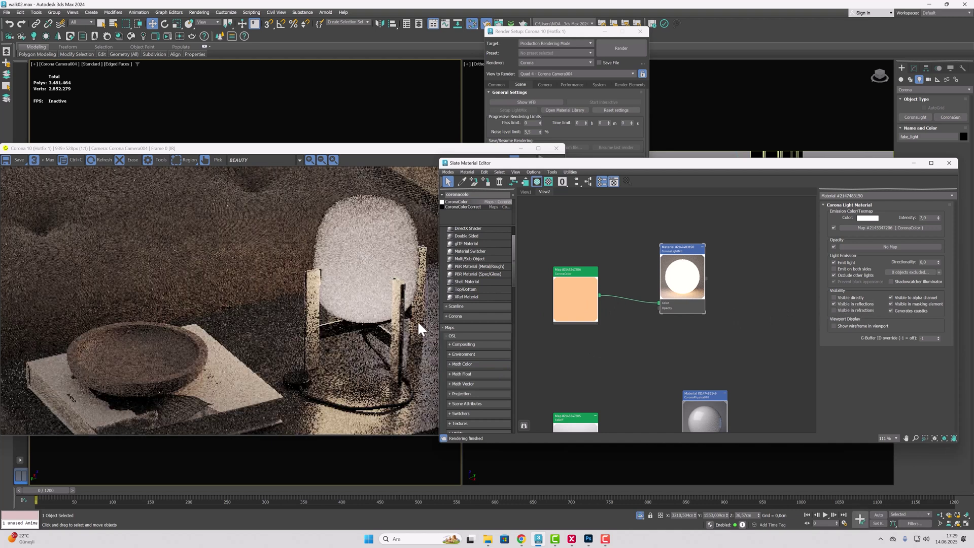
Examine the interactive render up close where the lampshade meets the wooden legs and around the lamp's base
{"action": "left_click_drag", "start_coordinate": [334, 149], "coordinate": [257, 106]}
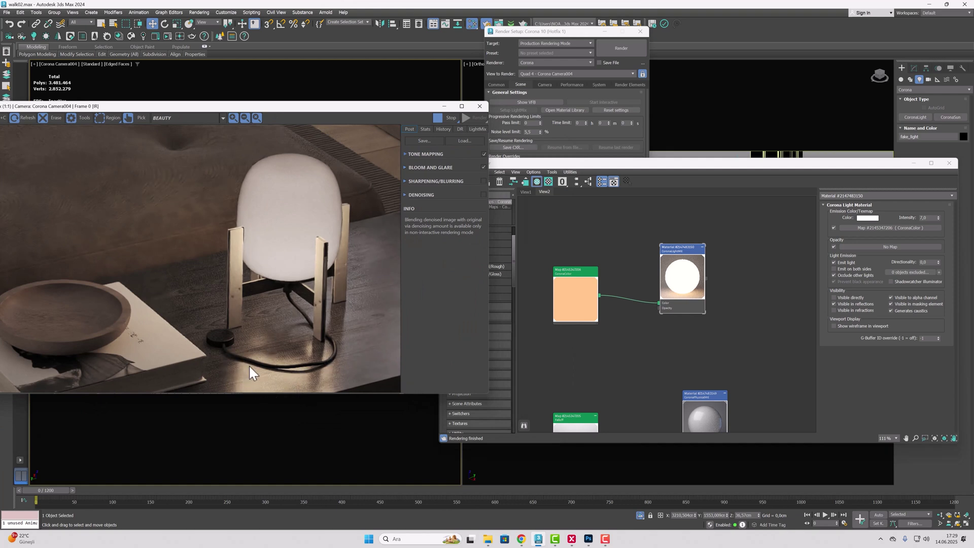
{"action": "scroll", "coordinate": [224, 235], "scroll_direction": "up", "scroll_amount": 2}
{"action": "scroll", "coordinate": [301, 237], "scroll_direction": "up", "scroll_amount": 2}
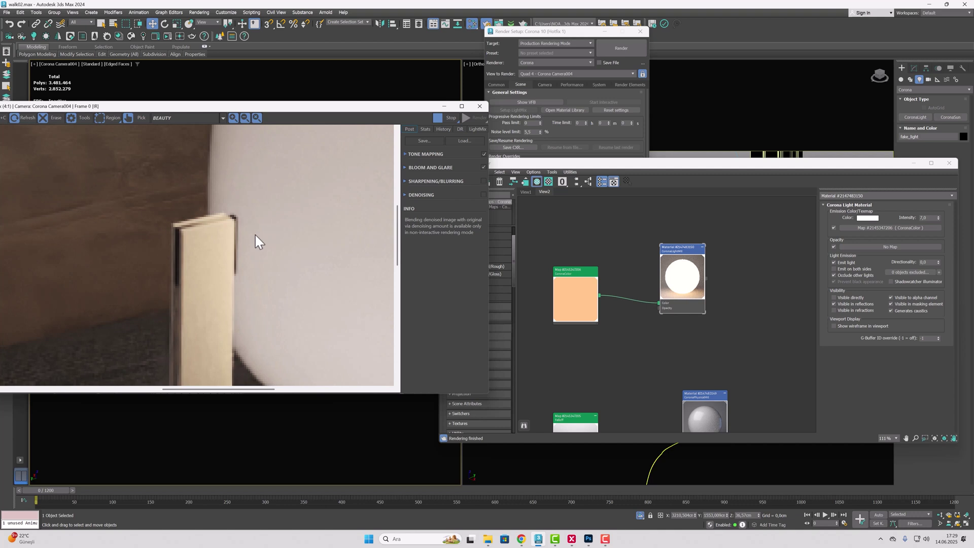
{"action": "scroll", "coordinate": [233, 245], "scroll_direction": "down", "scroll_amount": 5}
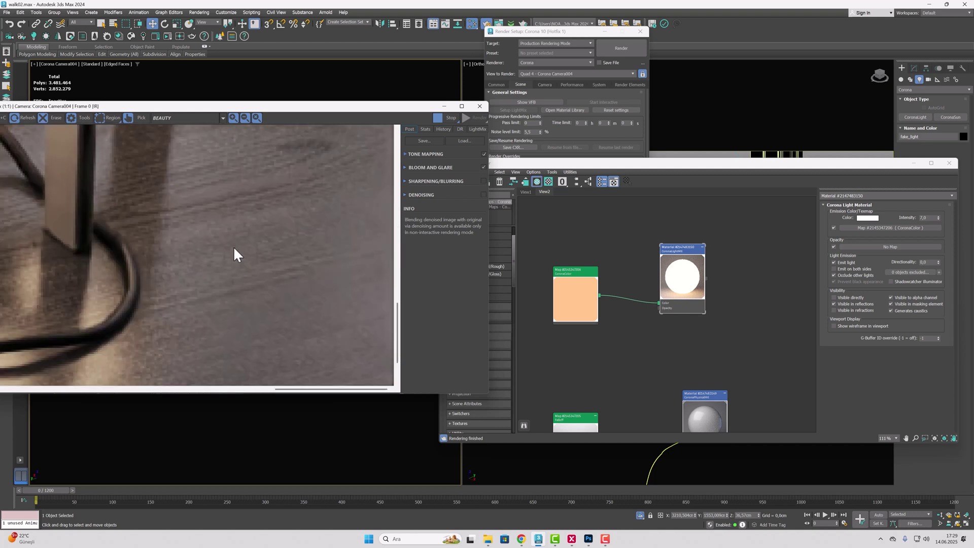
{"action": "scroll", "coordinate": [309, 242], "scroll_direction": "up", "scroll_amount": 3}
{"action": "scroll", "coordinate": [278, 239], "scroll_direction": "down", "scroll_amount": 2}
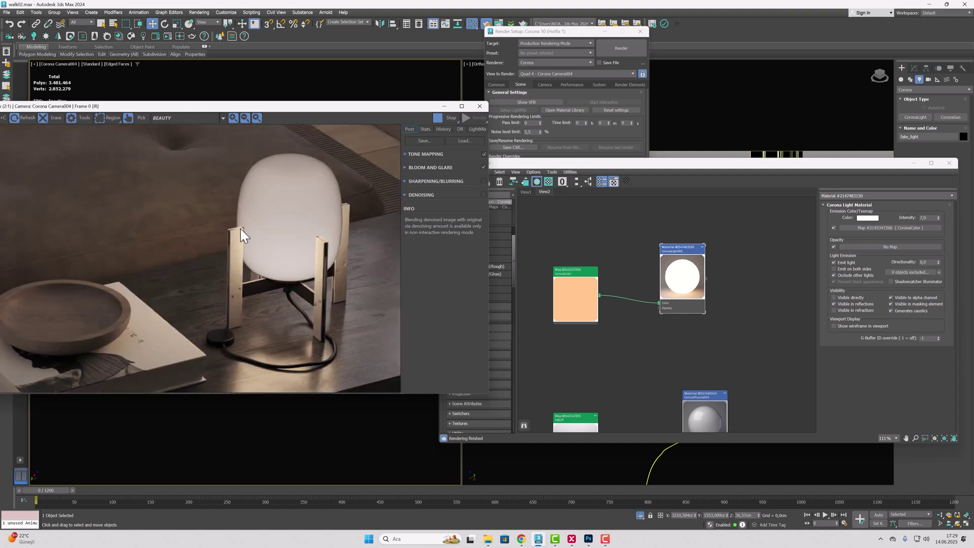
{"action": "scroll", "coordinate": [241, 229], "scroll_direction": "up", "scroll_amount": 2}
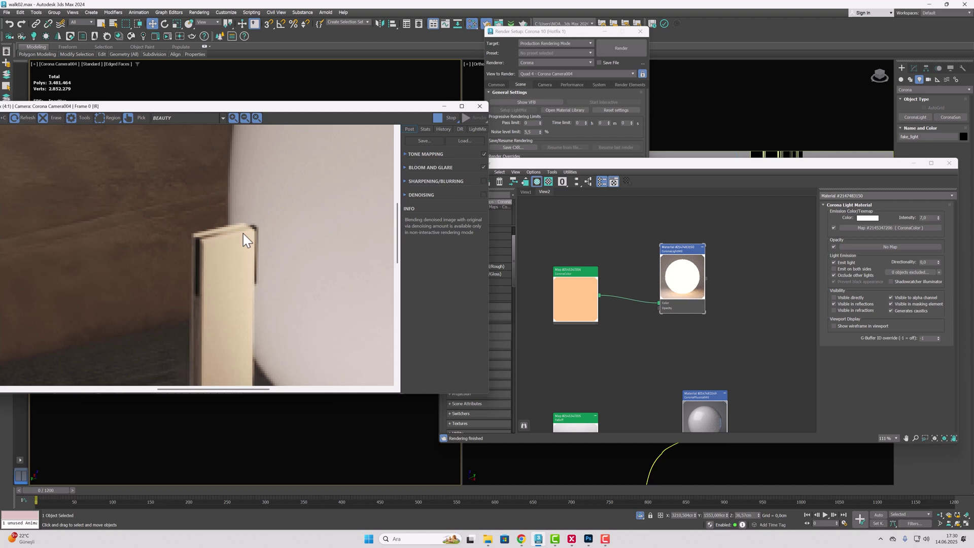
{"action": "scroll", "coordinate": [263, 224], "scroll_direction": "down", "scroll_amount": 2}
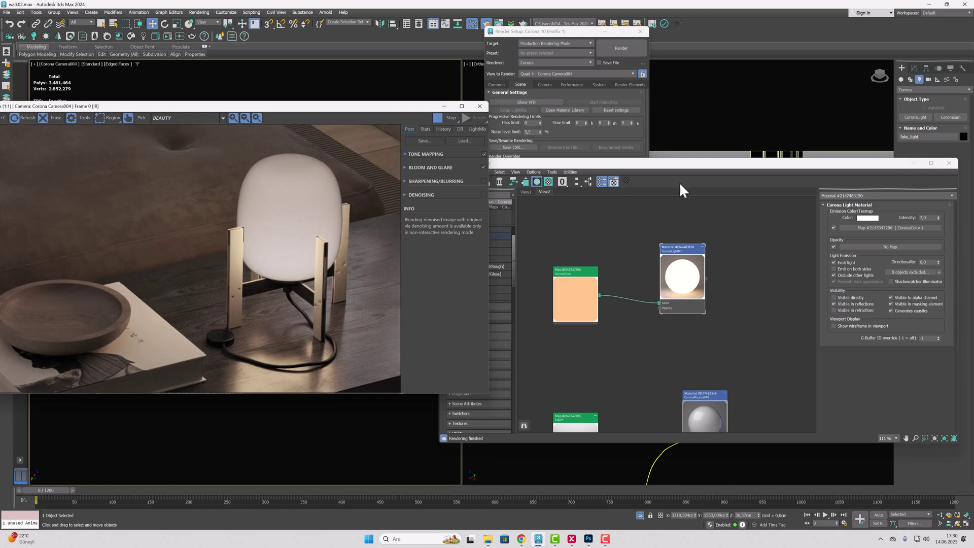
Minimize the material editor, switch the second viewport to perspective, and select and frame the fake_light shell there
{"action": "left_click_drag", "start_coordinate": [693, 170], "coordinate": [675, 145]}
{"action": "left_click", "coordinate": [895, 140]}
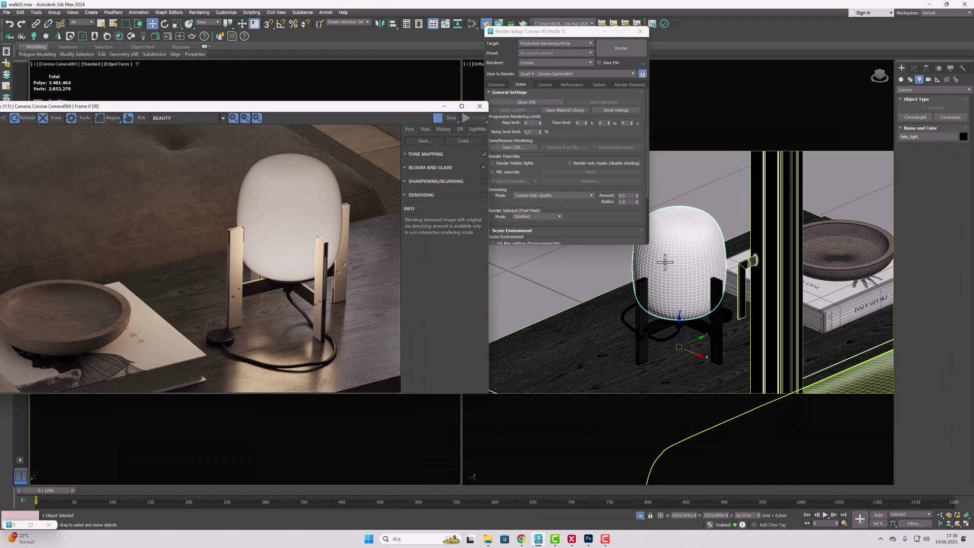
{"action": "scroll", "coordinate": [655, 261], "scroll_direction": "up", "scroll_amount": 6}
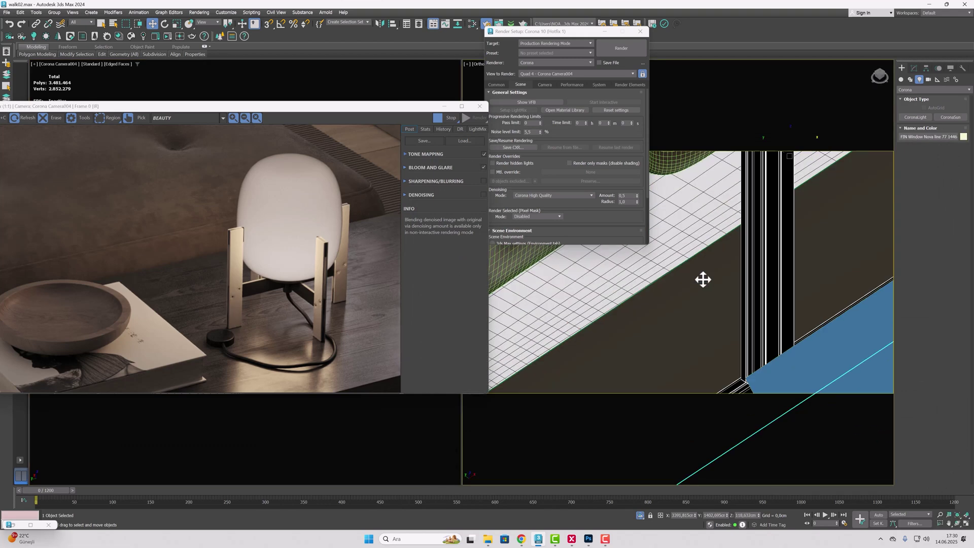
{"action": "key", "text": "p"}
{"action": "key", "text": "z"}
{"action": "middle_click_drag", "start_coordinate": [645, 255], "coordinate": [721, 186]}
{"action": "left_click", "coordinate": [699, 340]}
{"action": "key", "text": "z"}
{"action": "middle_click_drag", "start_coordinate": [700, 340], "coordinate": [640, 279], "text": "alt"}
Select two fake_light polygons beside the top of one leg and enable soft selection with a 10 cm falloff
{"action": "left_click", "coordinate": [915, 68]}
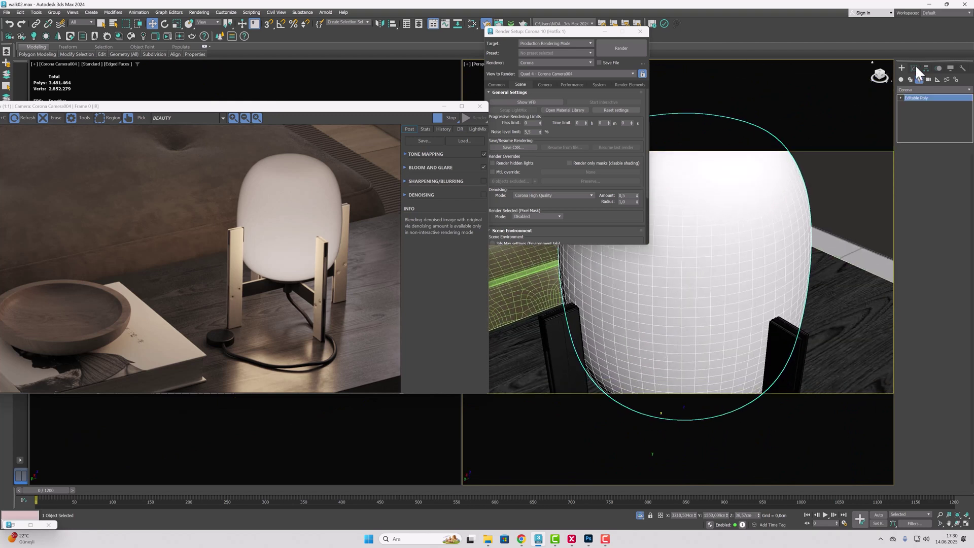
{"action": "left_click", "coordinate": [942, 173]}
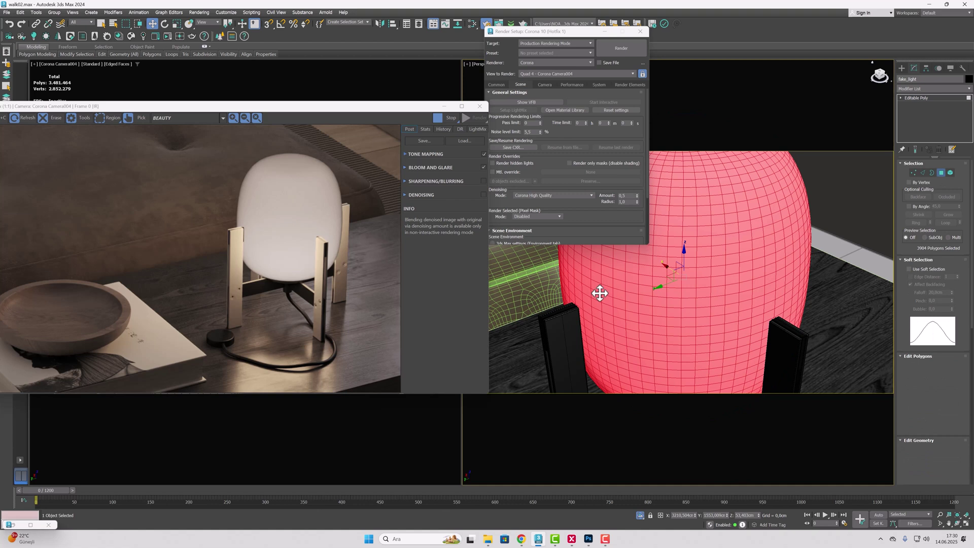
{"action": "left_click", "coordinate": [580, 315]}
{"action": "left_click", "coordinate": [575, 305], "text": "ctrl"}
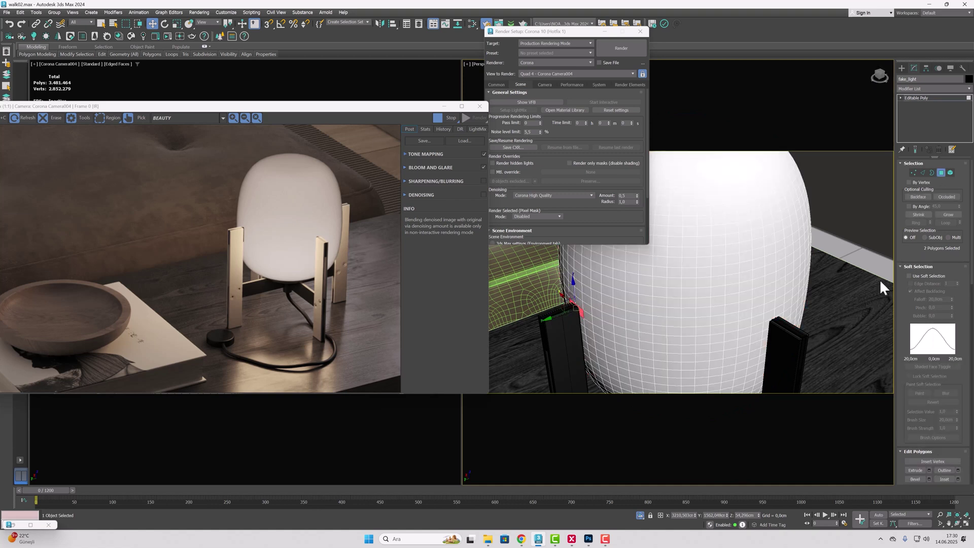
{"action": "left_click", "coordinate": [909, 276]}
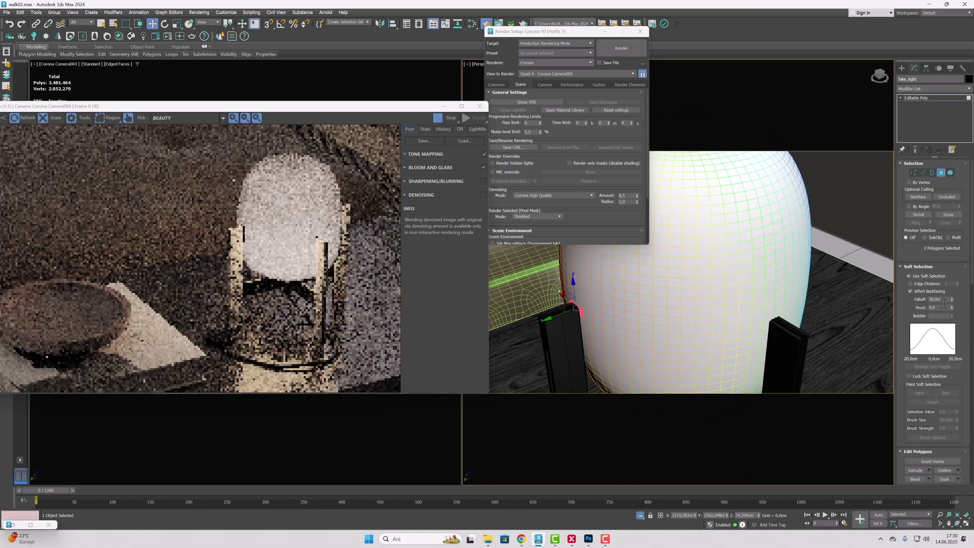
{"action": "type", "text": "10"}
{"action": "key", "text": "Return"}
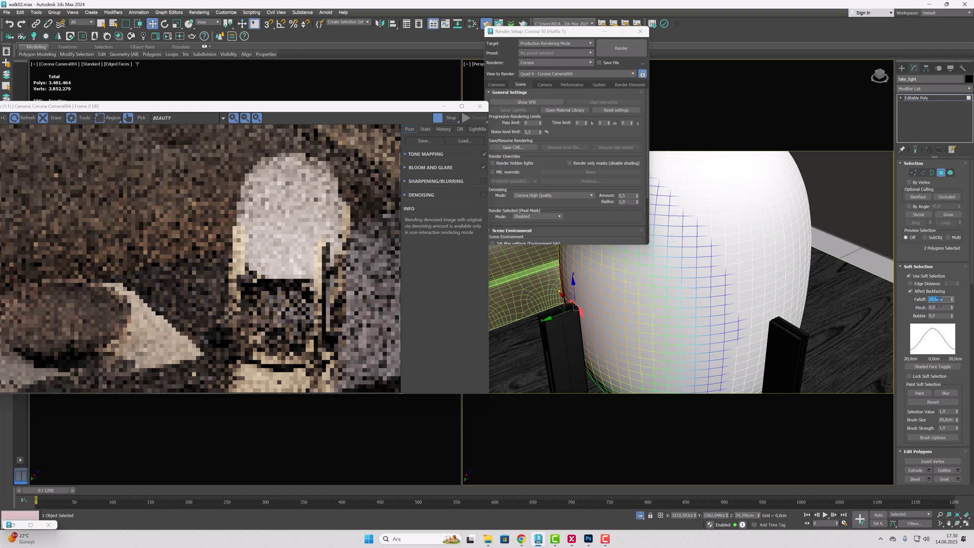
Nudge the soft-selected polygons about 0.3 cm inward, away from the leg, and check that area in the render
{"action": "left_click_drag", "start_coordinate": [558, 315], "coordinate": [561, 315]}
{"action": "key", "text": "ctrl+z"}
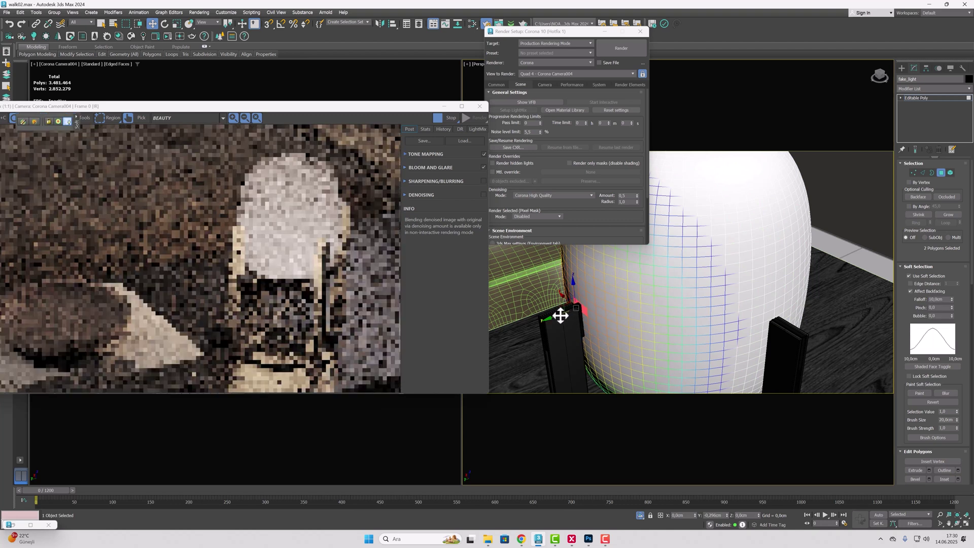
{"action": "scroll", "coordinate": [251, 227], "scroll_direction": "up", "scroll_amount": 1}
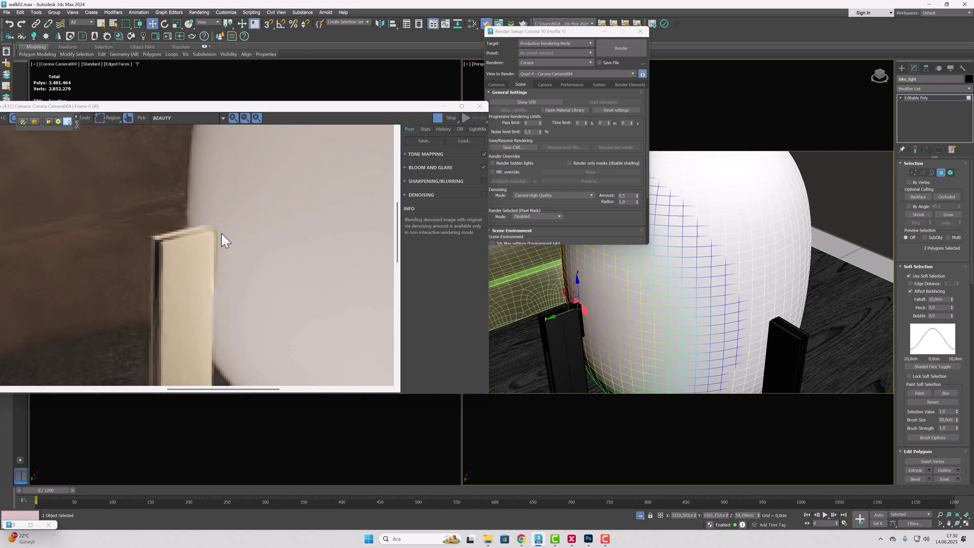
{"action": "scroll", "coordinate": [756, 314], "scroll_direction": "down", "scroll_amount": 2}
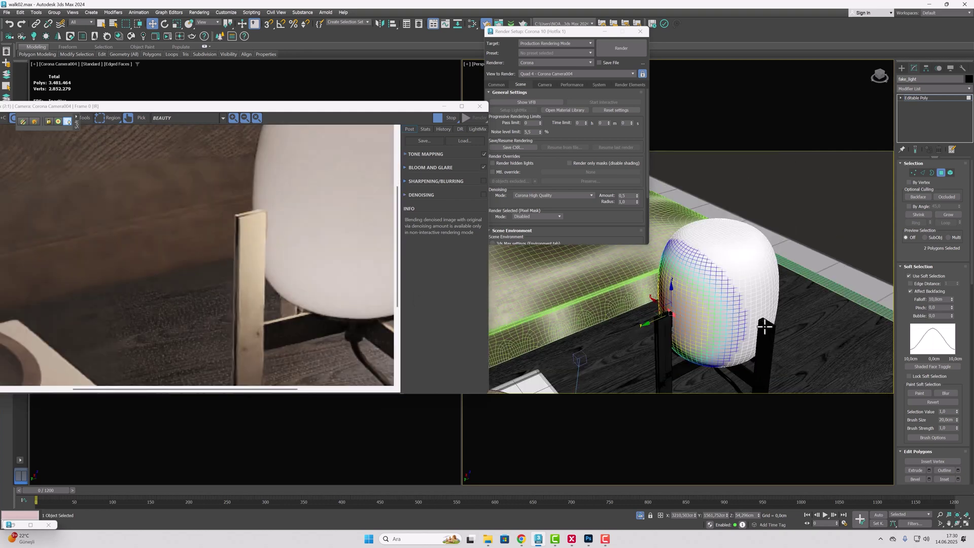
Move the fake_light polygon beside another leg inward, ease it partly back out, and leave polygon editing
{"action": "left_click", "coordinate": [756, 319]}
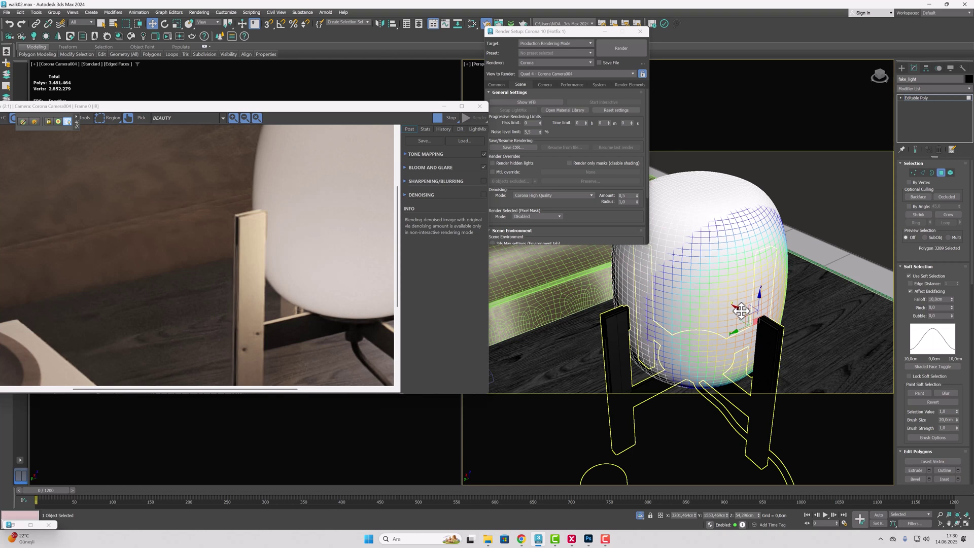
{"action": "left_click_drag", "start_coordinate": [742, 310], "coordinate": [740, 310]}
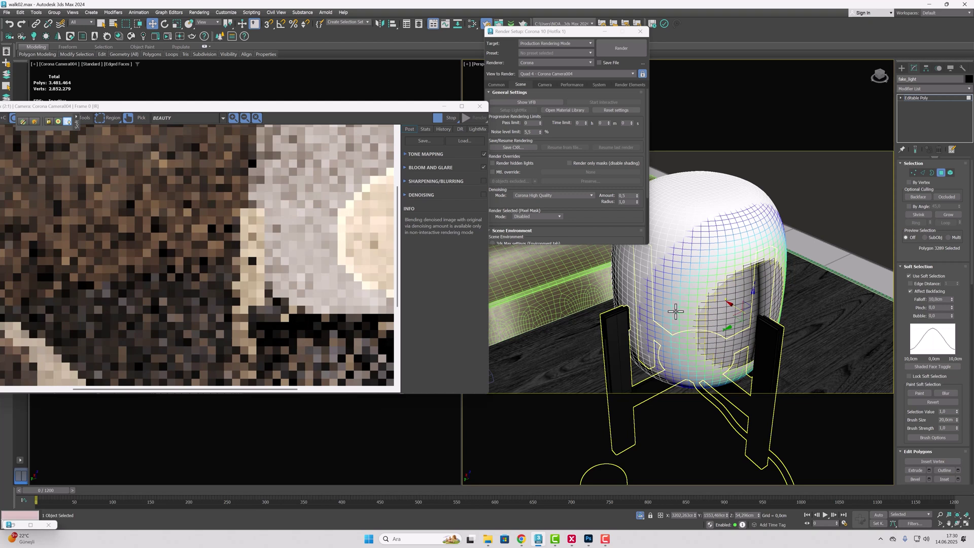
{"action": "scroll", "coordinate": [350, 246], "scroll_direction": "down", "scroll_amount": 1}
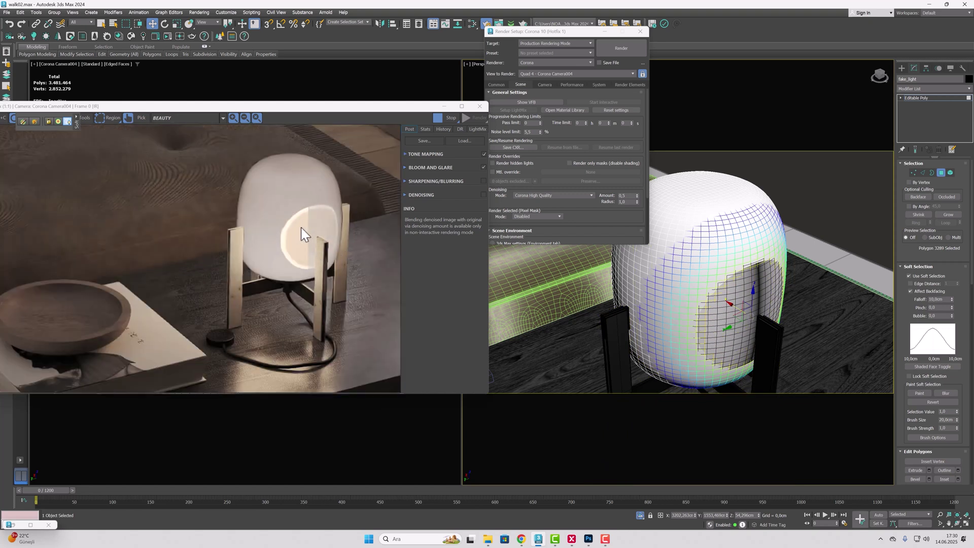
{"action": "left_click_drag", "start_coordinate": [736, 308], "coordinate": [741, 311]}
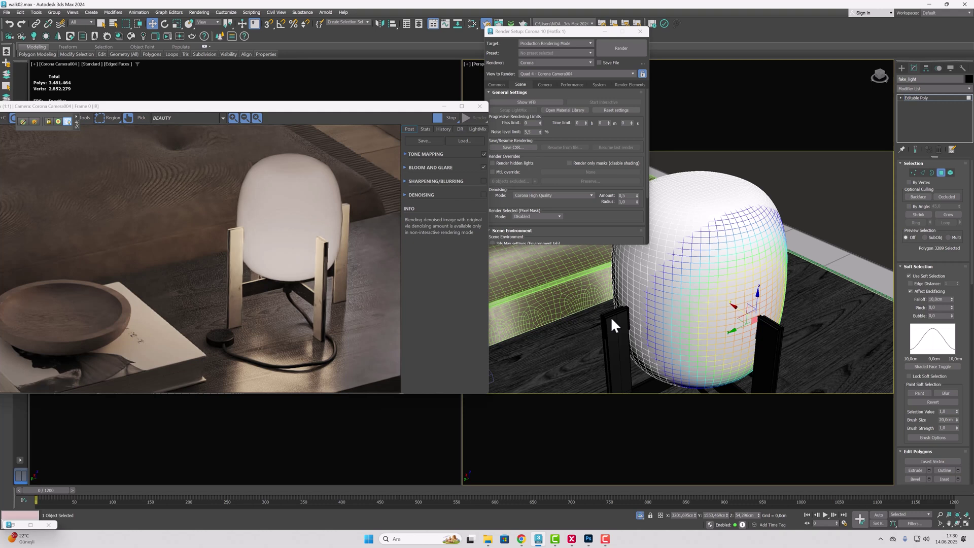
{"action": "left_click", "coordinate": [941, 173]}
Reopen the material editor and open the parameters of the Falloff map that feeds the lampshade material
{"action": "key", "text": "m"}
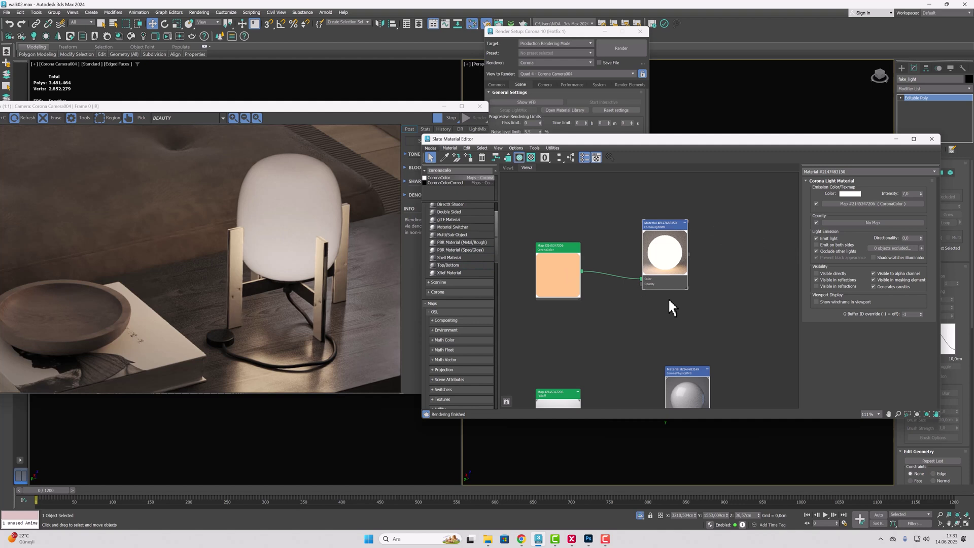
{"action": "scroll", "coordinate": [668, 297], "scroll_direction": "down", "scroll_amount": 1}
{"action": "middle_click_drag", "start_coordinate": [668, 297], "coordinate": [658, 247]}
{"action": "scroll", "coordinate": [648, 305], "scroll_direction": "up", "scroll_amount": 2}
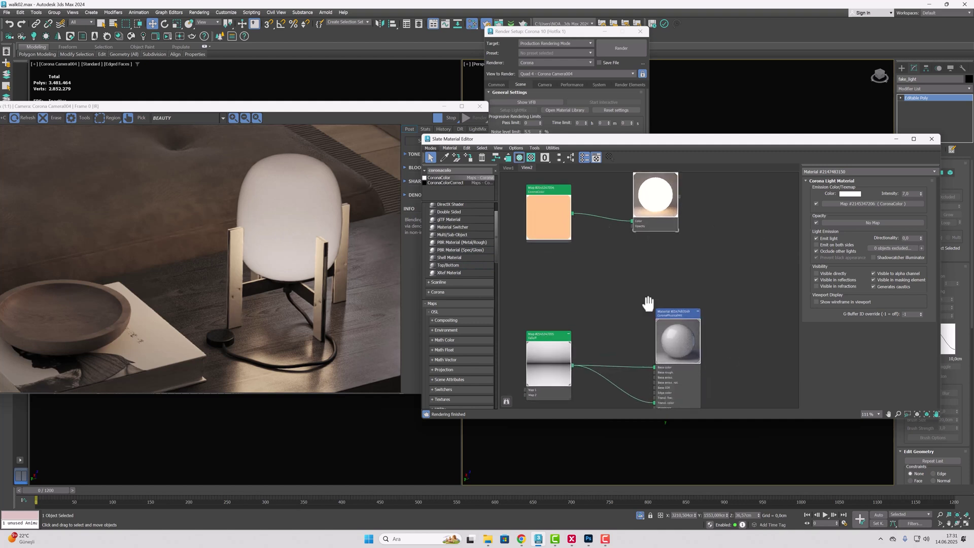
{"action": "middle_click_drag", "start_coordinate": [649, 305], "coordinate": [642, 257]}
{"action": "left_click", "coordinate": [679, 270]}
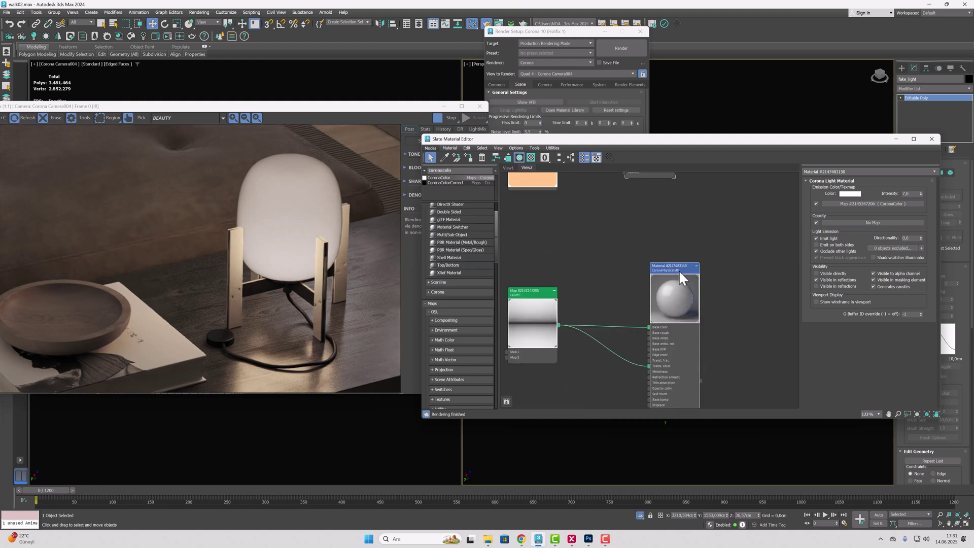
{"action": "left_click", "coordinate": [842, 203]}
{"action": "left_click", "coordinate": [527, 294]}
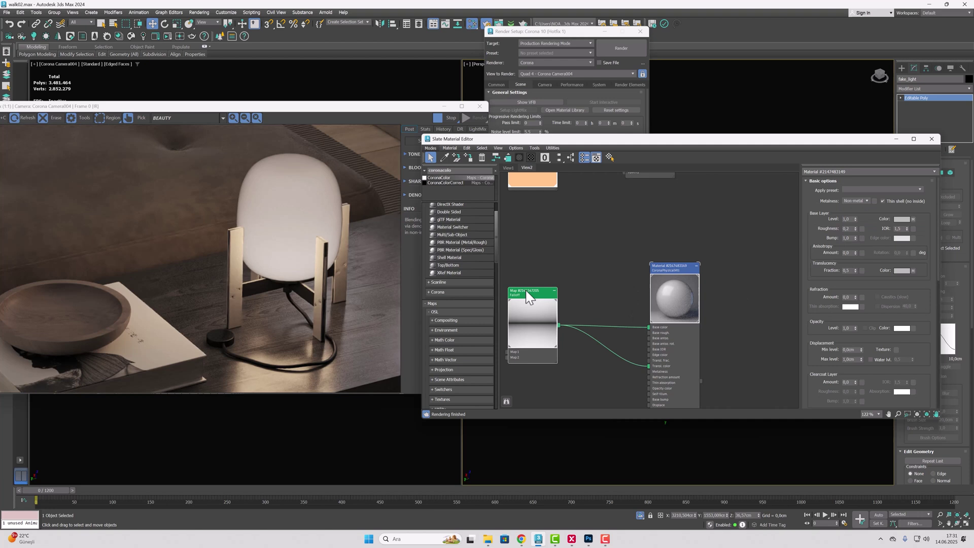
{"action": "double_click", "coordinate": [527, 291]}
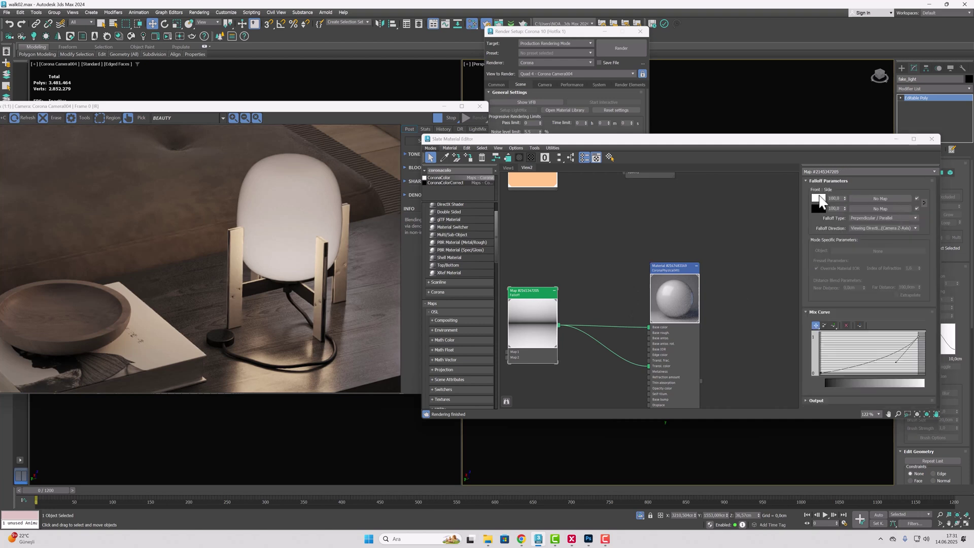
Set the Falloff front color to a very pale warm white by sampling the orange CoronaColor swatch and lowering the saturation
{"action": "left_click", "coordinate": [820, 197]}
{"action": "left_click", "coordinate": [631, 178]}
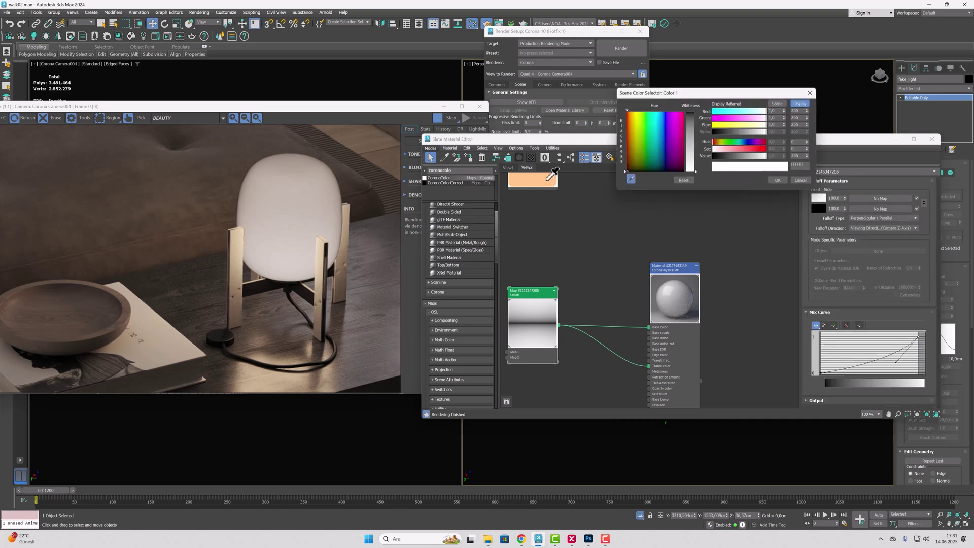
{"action": "left_click", "coordinate": [547, 181]}
{"action": "left_click_drag", "start_coordinate": [720, 149], "coordinate": [716, 149]}
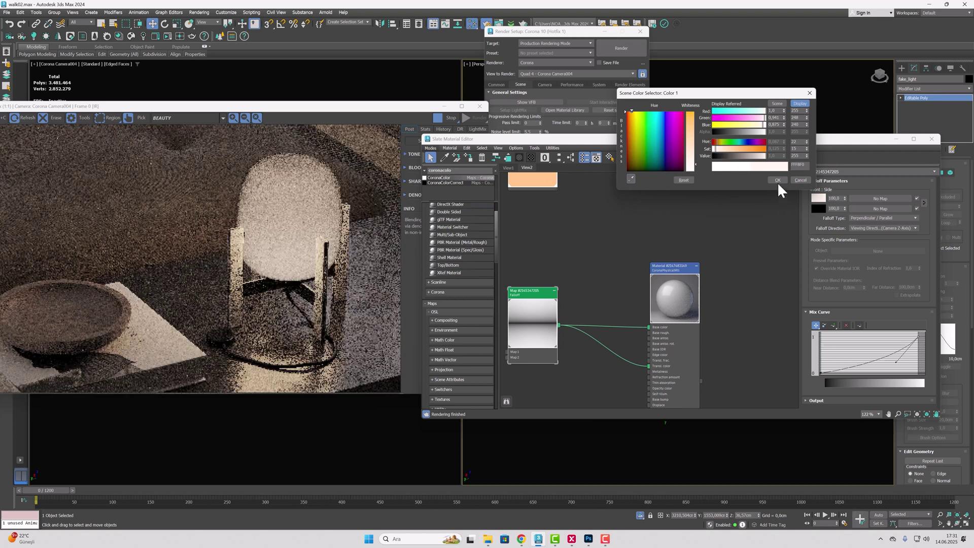
{"action": "left_click", "coordinate": [778, 181]}
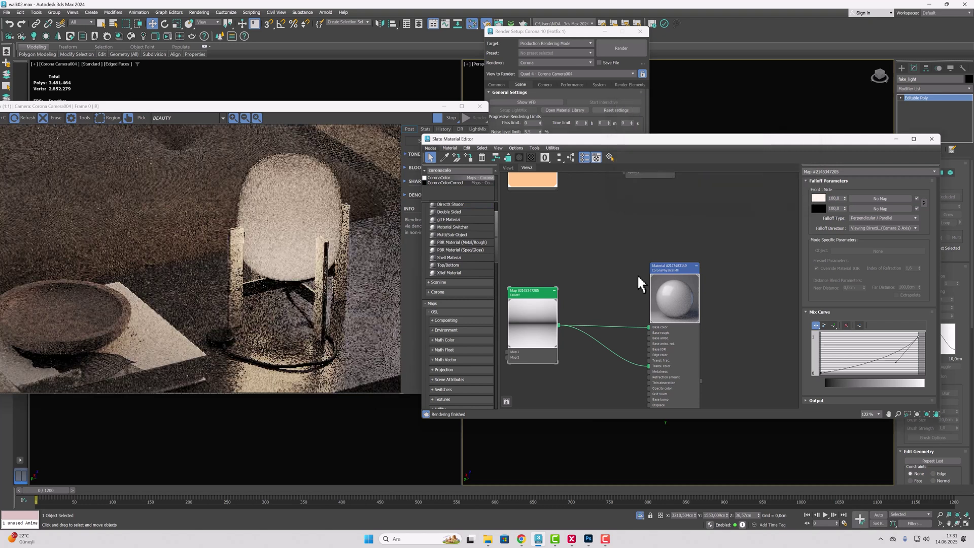
Set the Falloff side color to a very dark warm brown with saturation 238 and value 25
{"action": "left_click", "coordinate": [818, 208]}
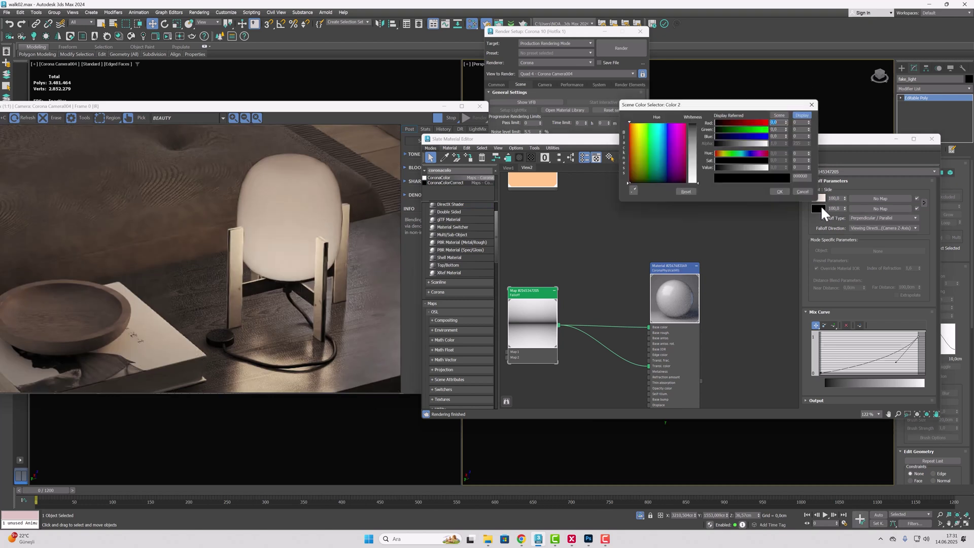
{"action": "left_click", "coordinate": [720, 168]}
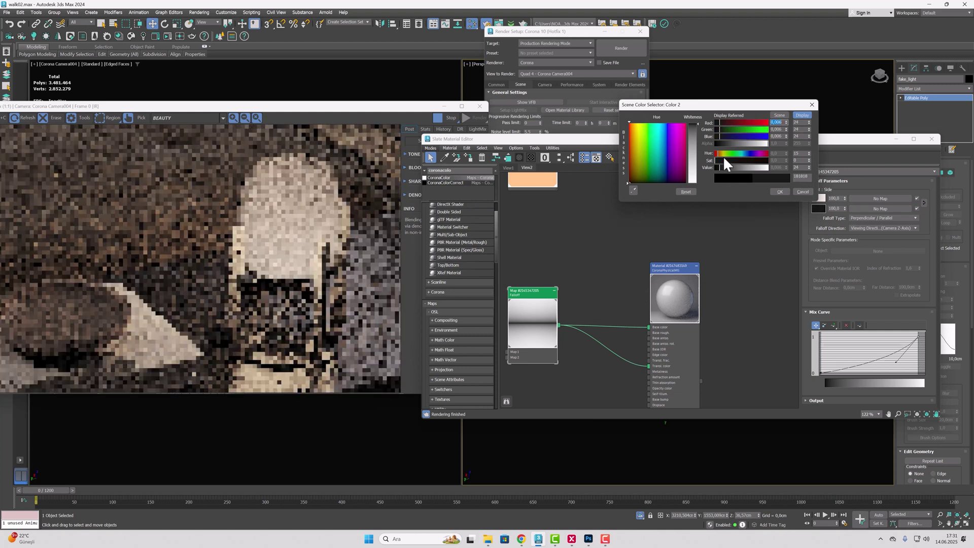
{"action": "left_click_drag", "start_coordinate": [721, 167], "coordinate": [763, 160]}
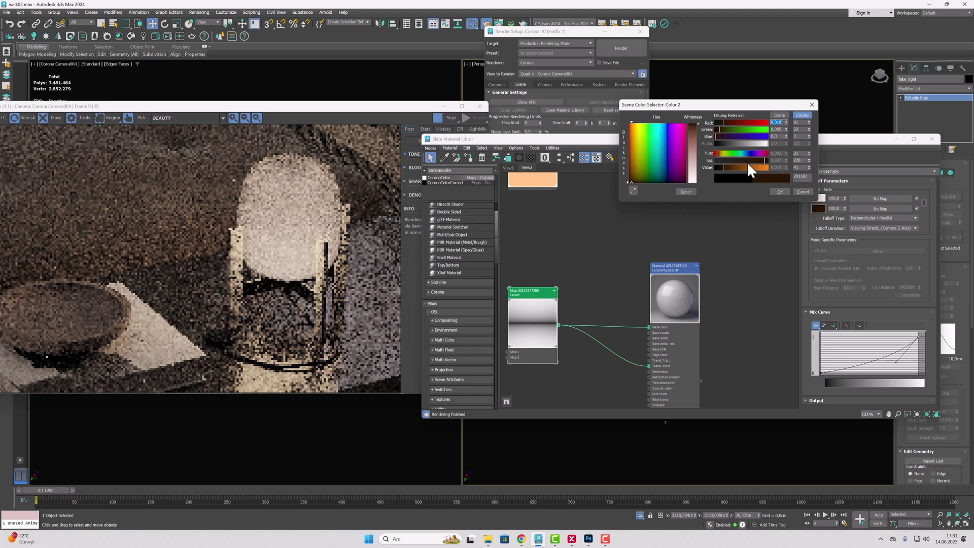
{"action": "left_click", "coordinate": [718, 167]}
{"action": "left_click", "coordinate": [720, 167]}
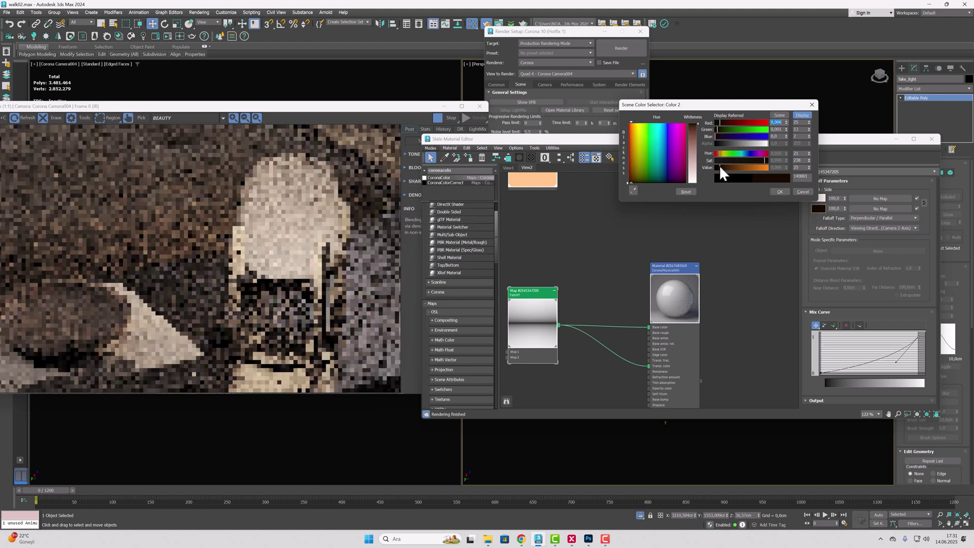
{"action": "left_click", "coordinate": [782, 191]}
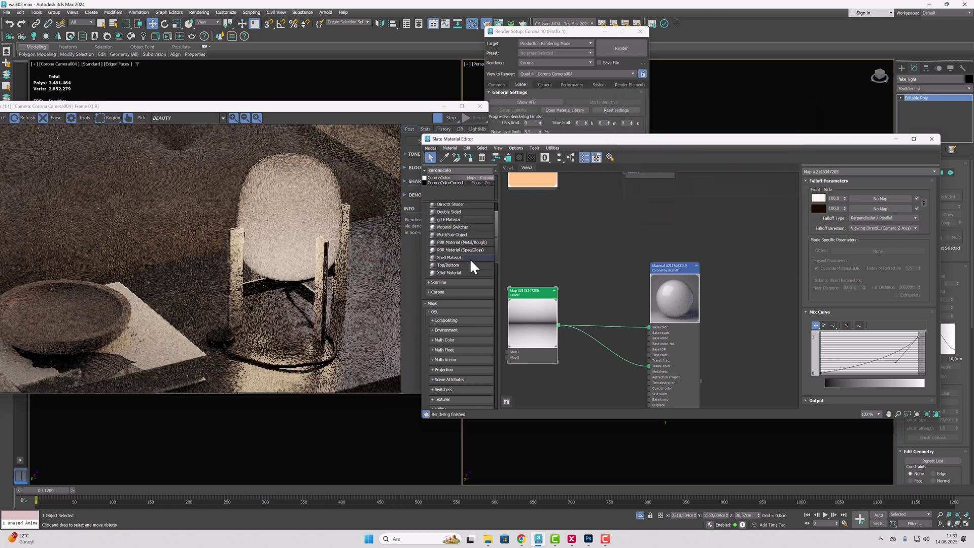
Limit selection to lights, select the sphere light inside the lampshade in wireframe, and enlarge its radius to about 2.38 cm, checking the render
{"action": "left_click", "coordinate": [897, 139]}
{"action": "scroll", "coordinate": [709, 315], "scroll_direction": "down", "scroll_amount": 3}
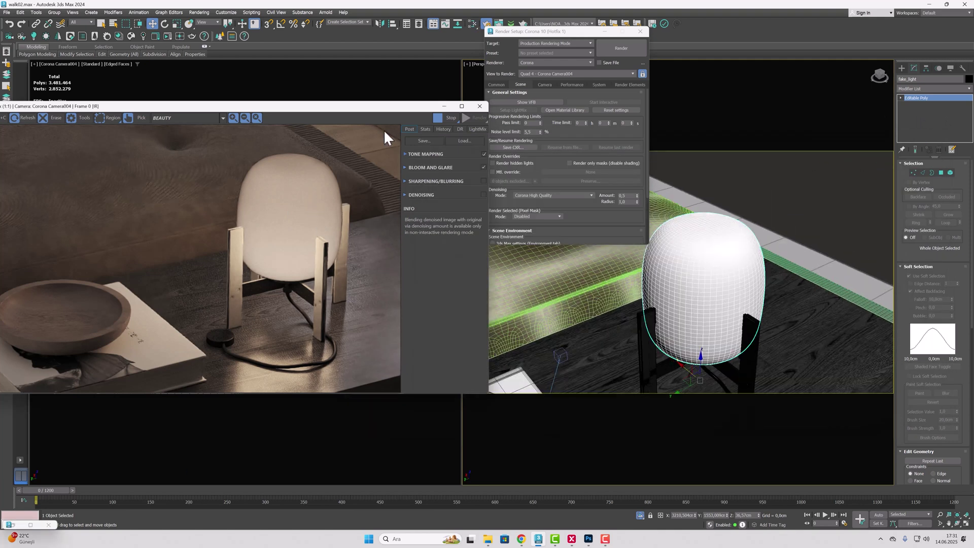
{"action": "left_click", "coordinate": [84, 23]}
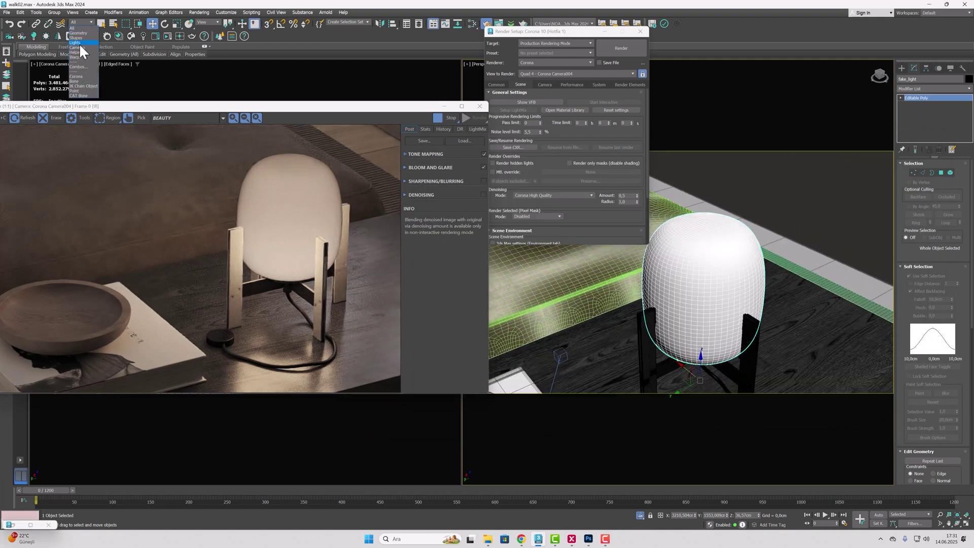
{"action": "left_click", "coordinate": [75, 43]}
{"action": "key", "text": "F3"}
{"action": "left_click", "coordinate": [703, 306]}
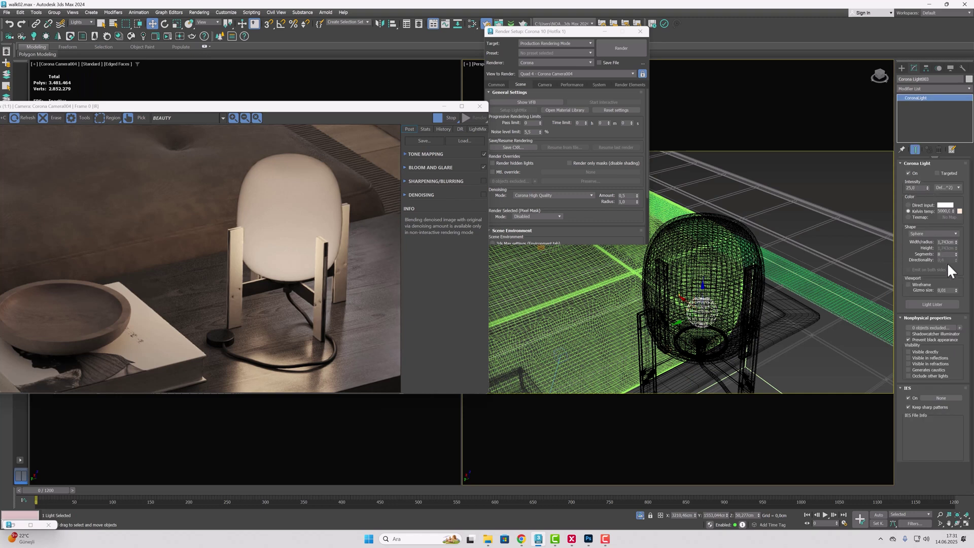
{"action": "mouse_move", "coordinate": [956, 242]}
{"action": "left_mouse_down"}
{"action": "mouse_move", "coordinate": [953, 231]}
{"action": "mouse_move", "coordinate": [952, 240]}
{"action": "left_mouse_up"}
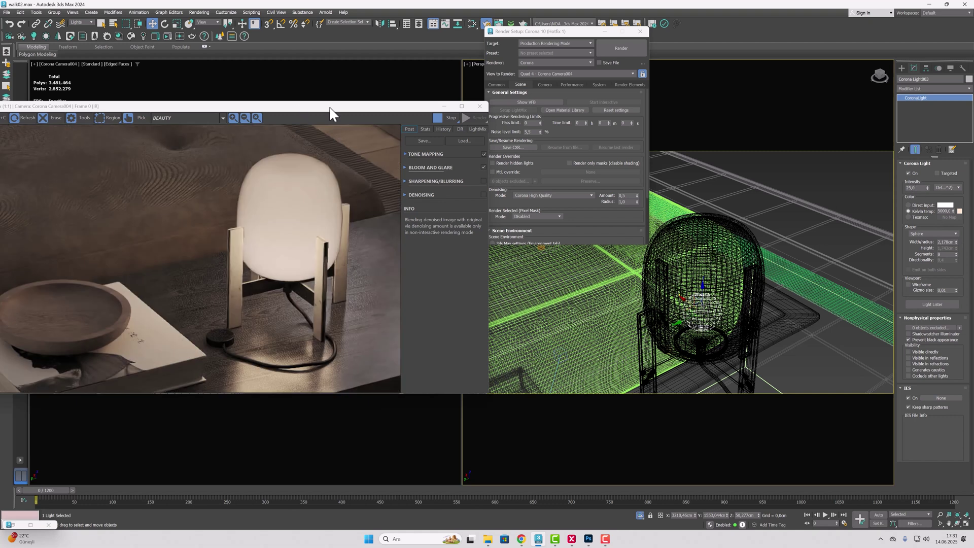
{"action": "left_click_drag", "start_coordinate": [303, 108], "coordinate": [574, 115]}
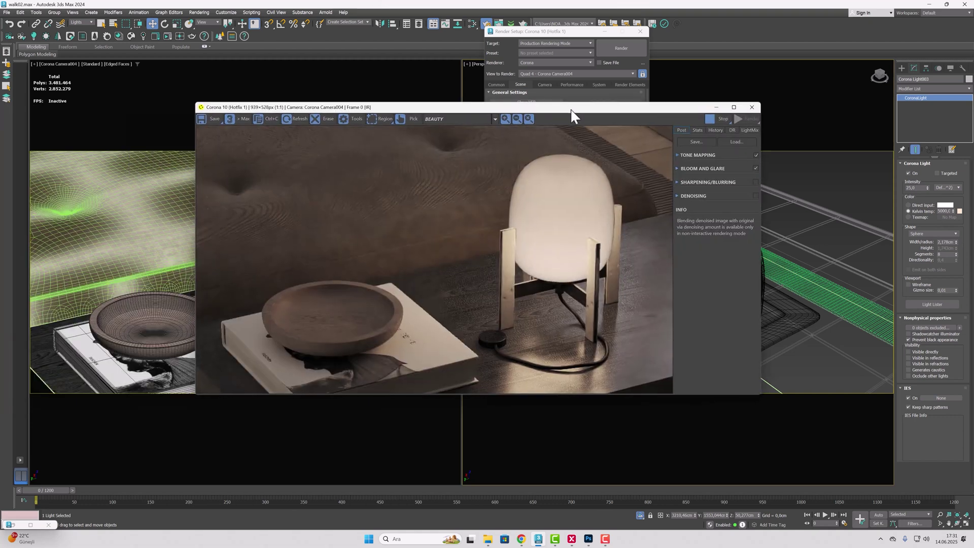